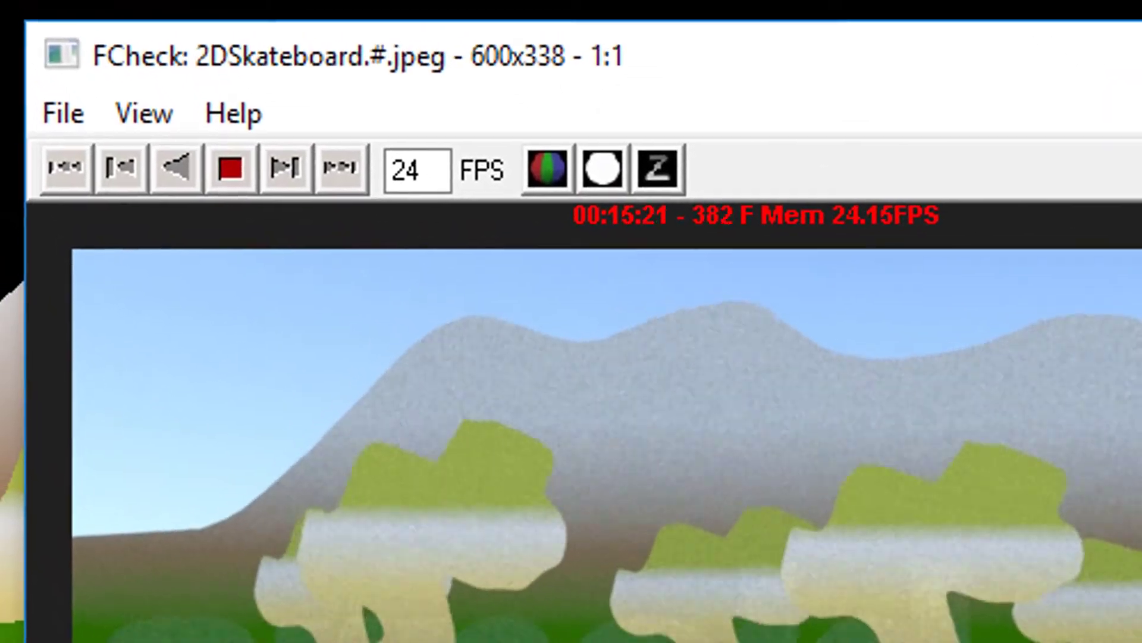
Stop the FCheck playback of the rendered 2DSkateboard.#.jpeg sequence.
click(230, 169)
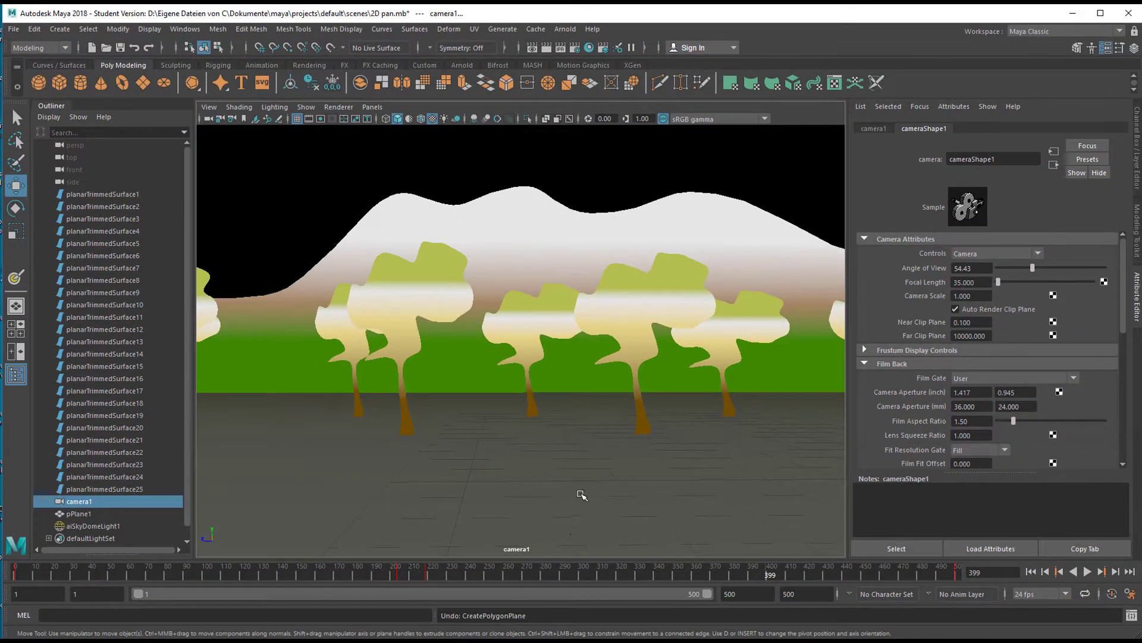
Replay the camera1 pan animation from the first frame.
click(1029, 573)
click(1087, 573)
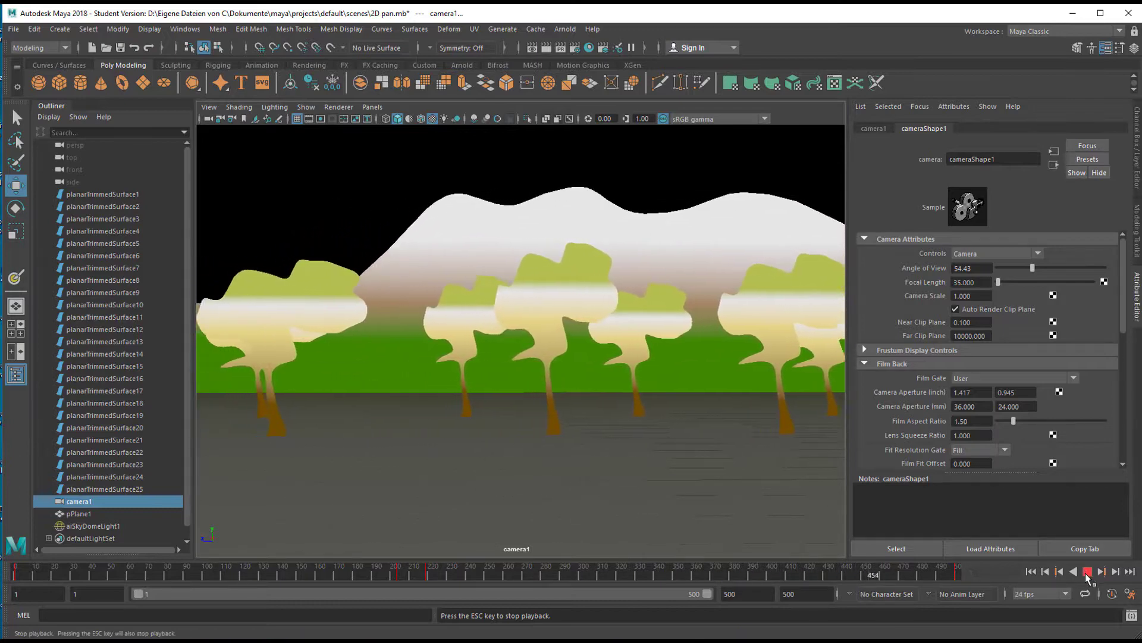
Stop playback, maximize the perspective view, and orbit out to see the tree rows.
click(1087, 572)
key(space)
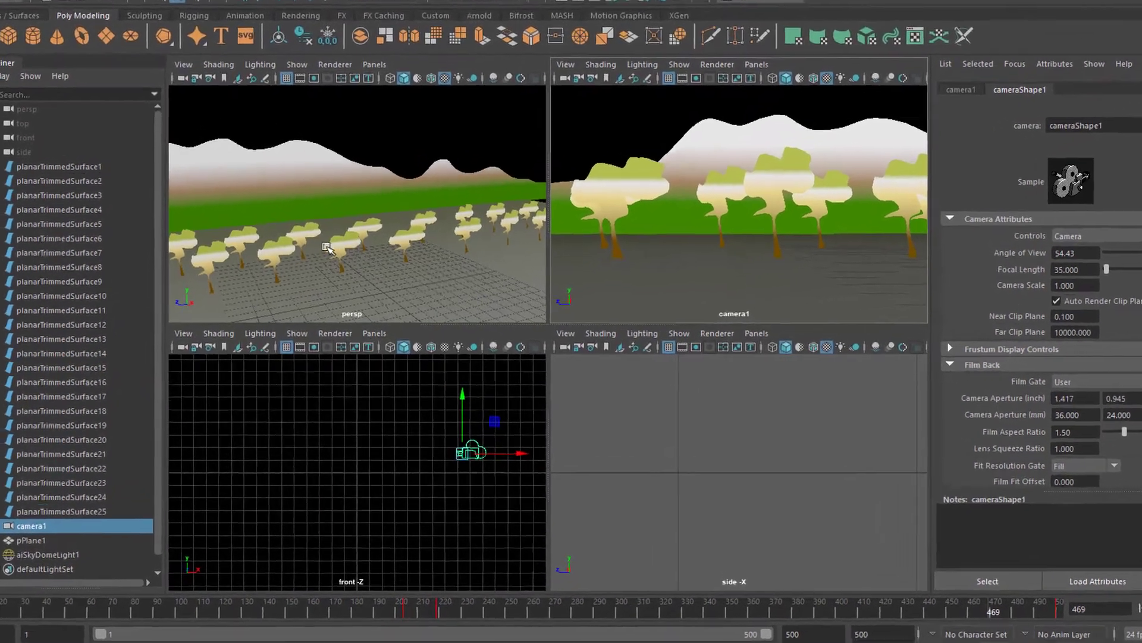
key(space)
alt+drag(625, 526, 752, 539)
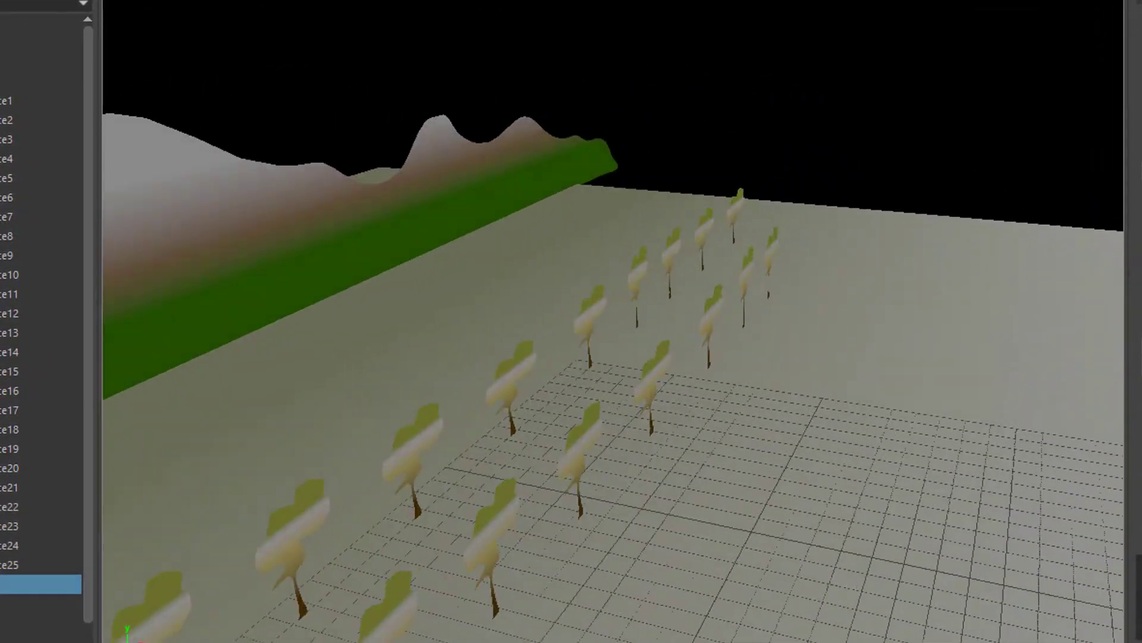
alt+right_drag(902, 428, 913, 323)
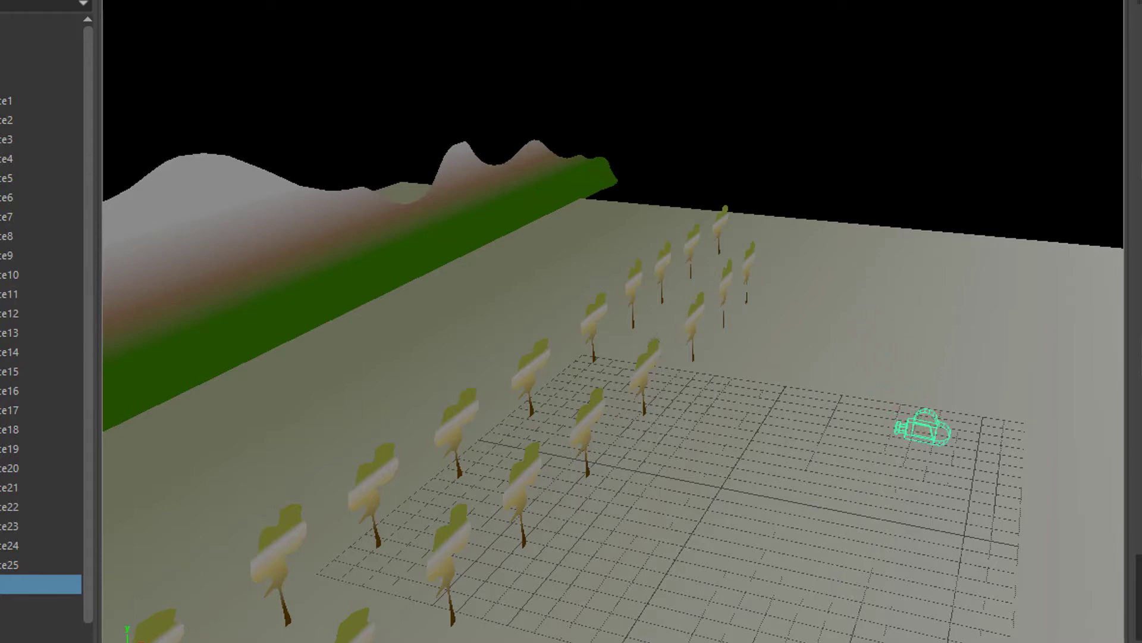
Select the walking figure and orbit around to check the overall scene layout.
key(w)
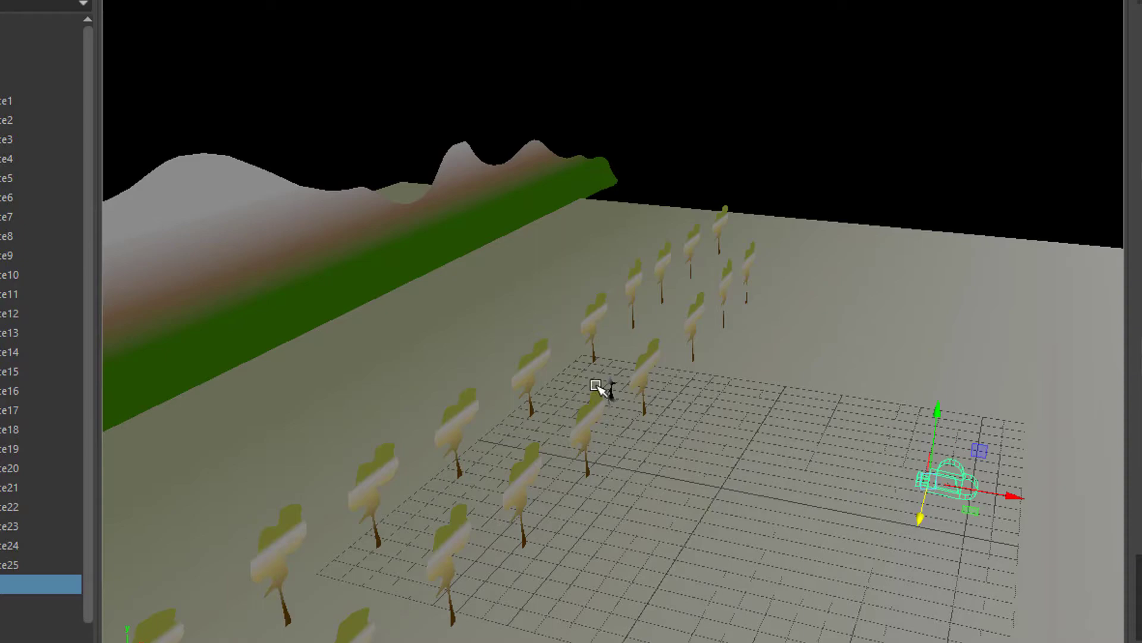
click(613, 385)
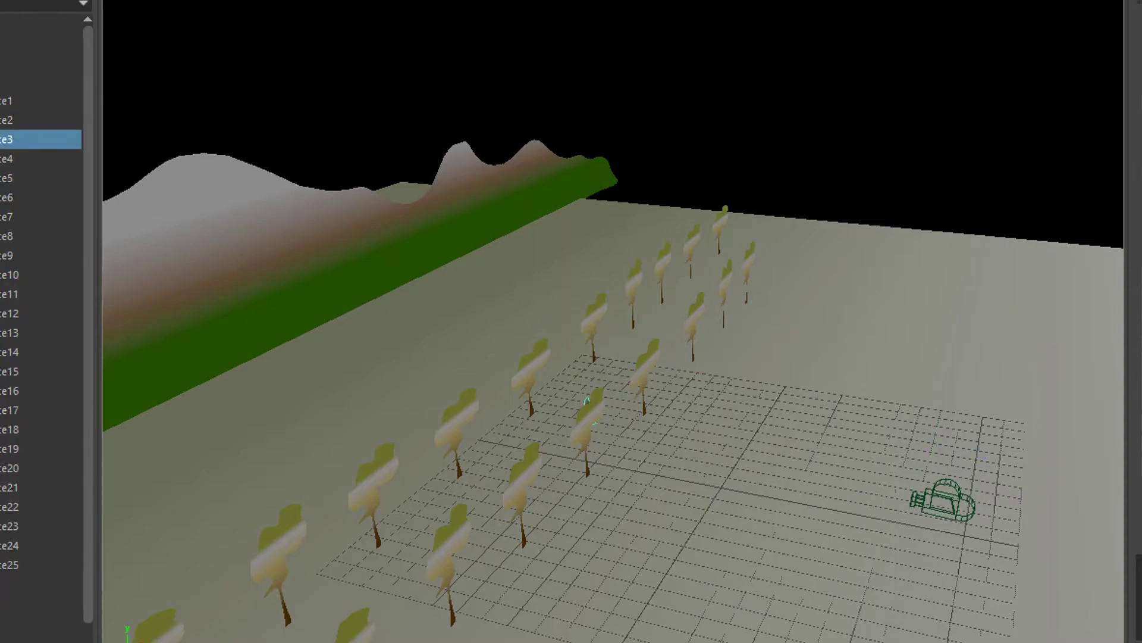
alt+drag(841, 497, 584, 467)
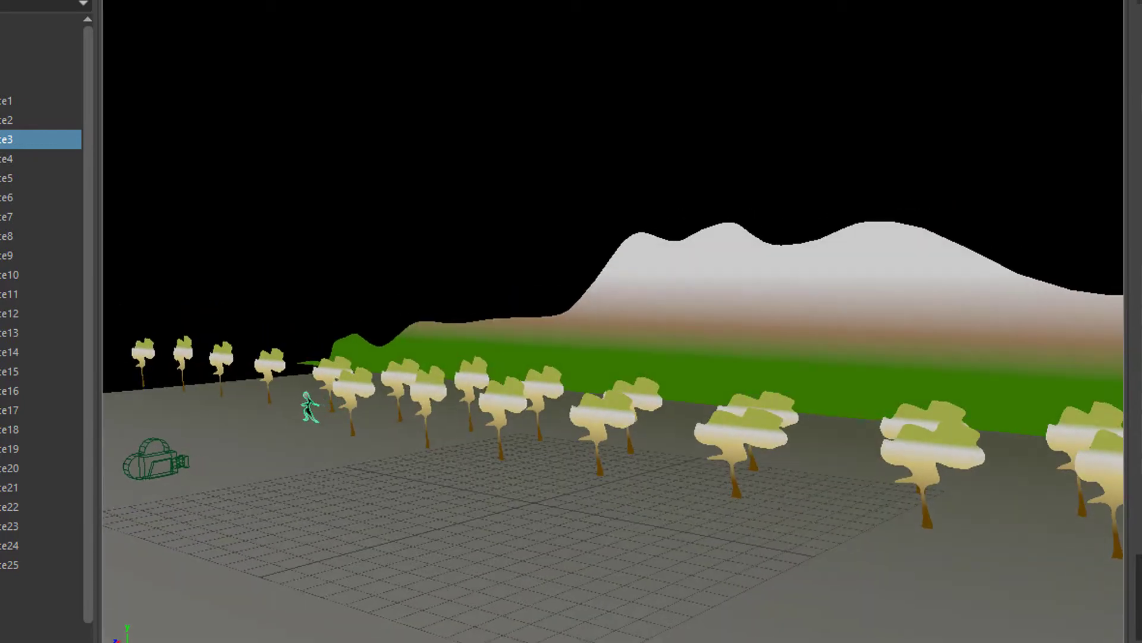
key(w)
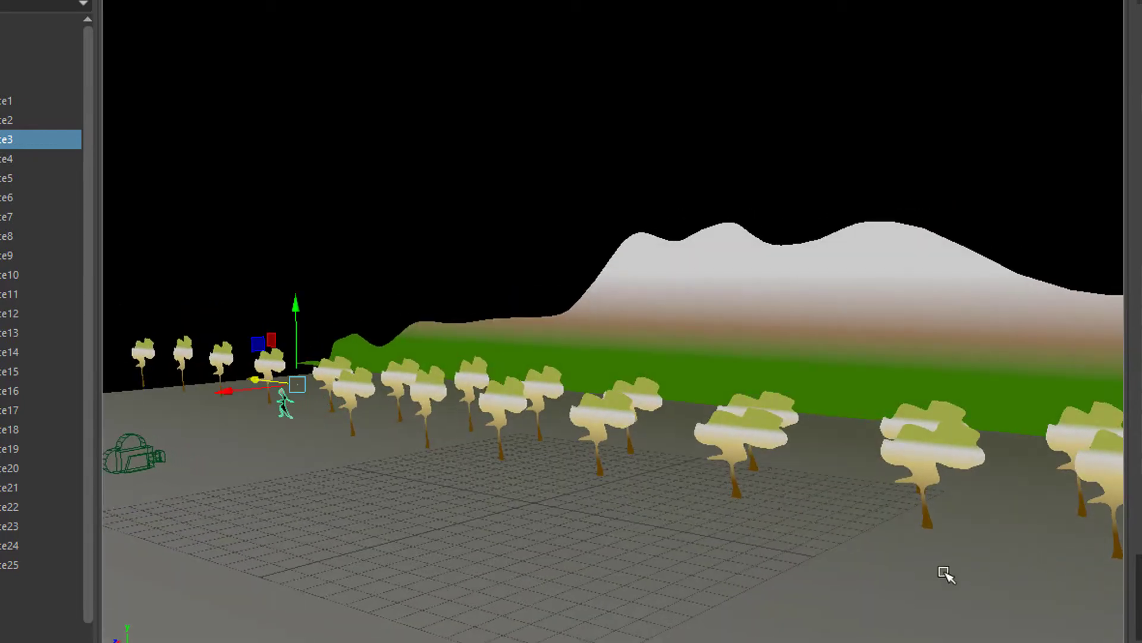
alt+drag(946, 574, 961, 595)
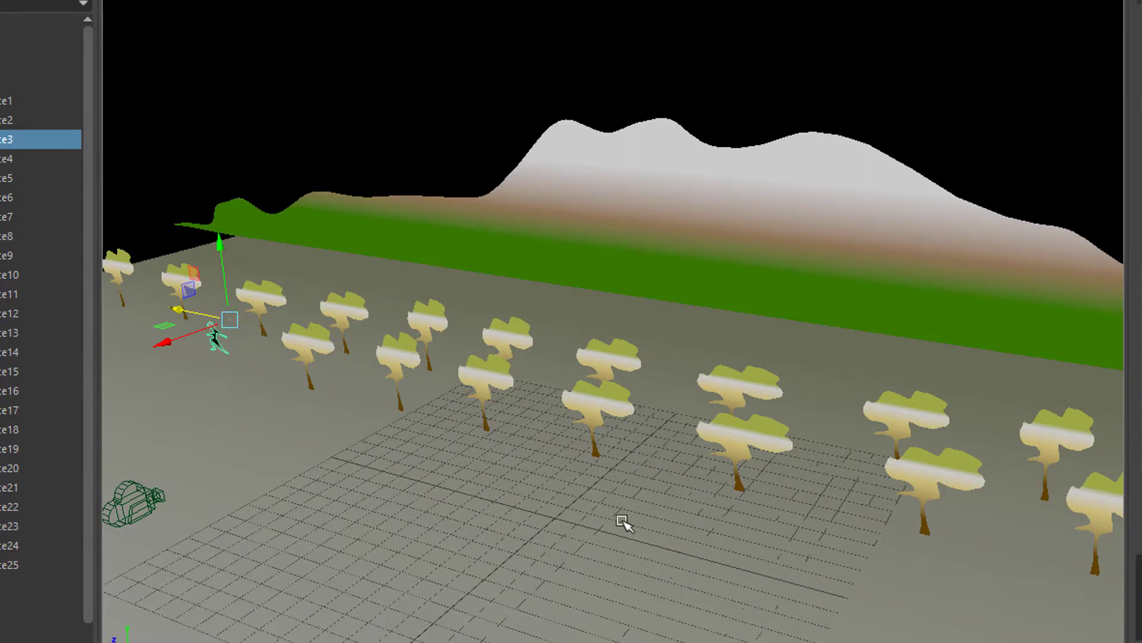
alt+drag(688, 533, 790, 530)
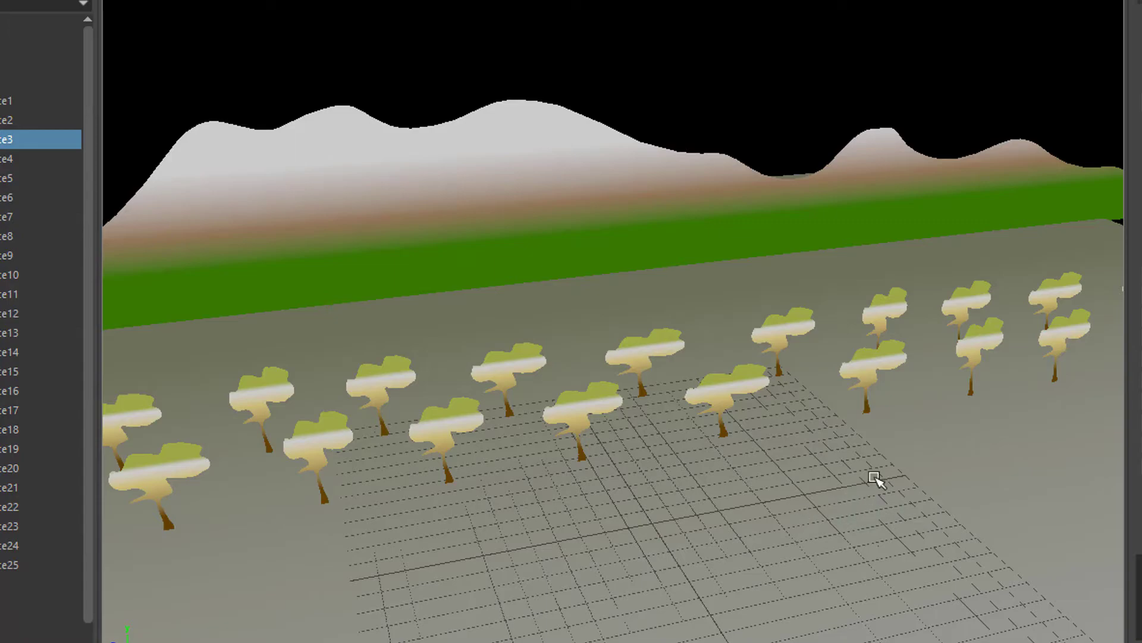
alt+drag(875, 479, 653, 462)
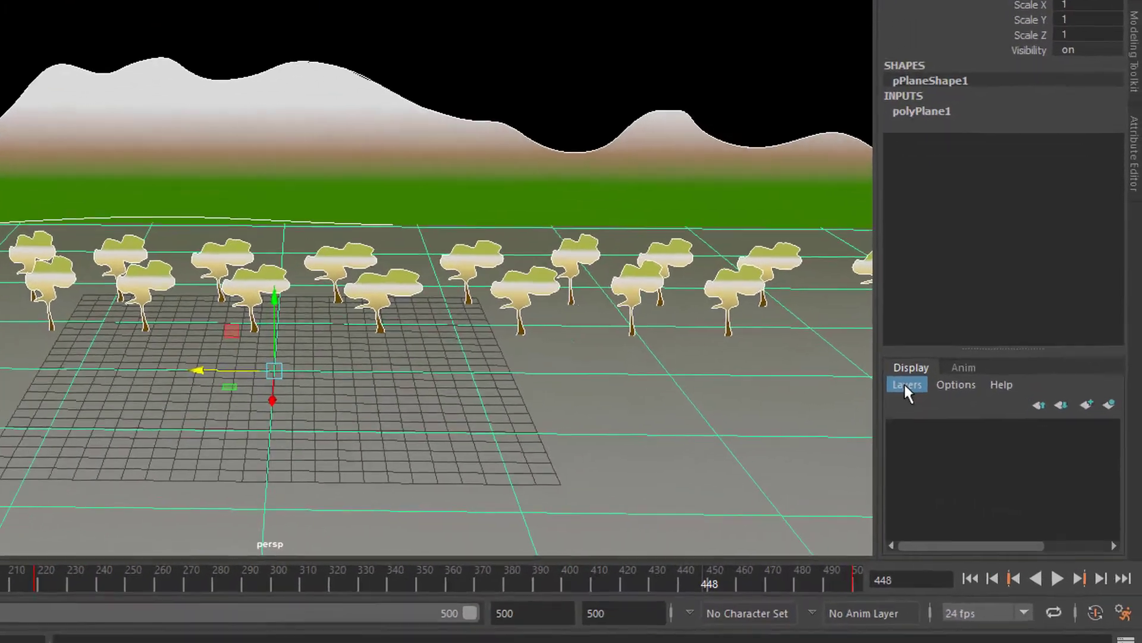
Create layer1 from the selected trees and ground plane, then hide it.
click(905, 383)
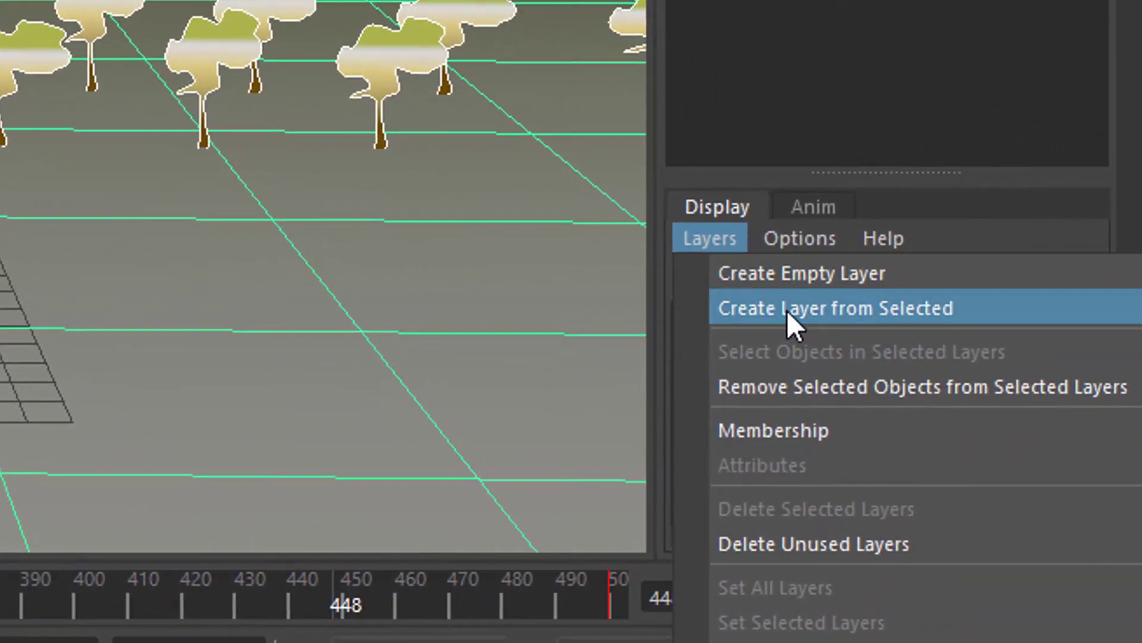
click(791, 310)
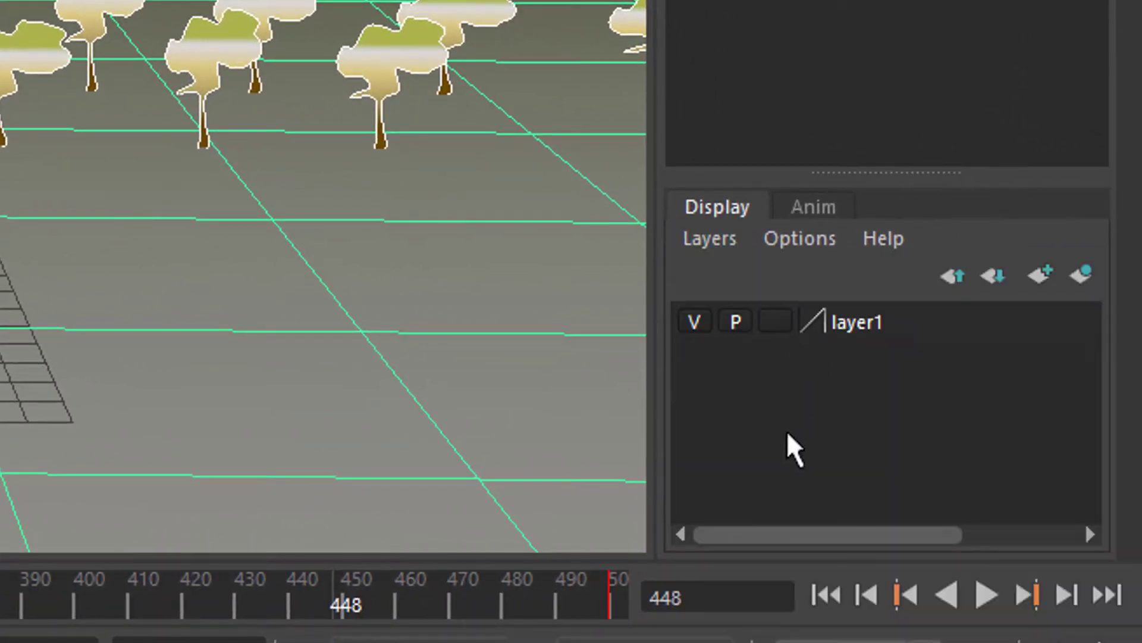
click(695, 321)
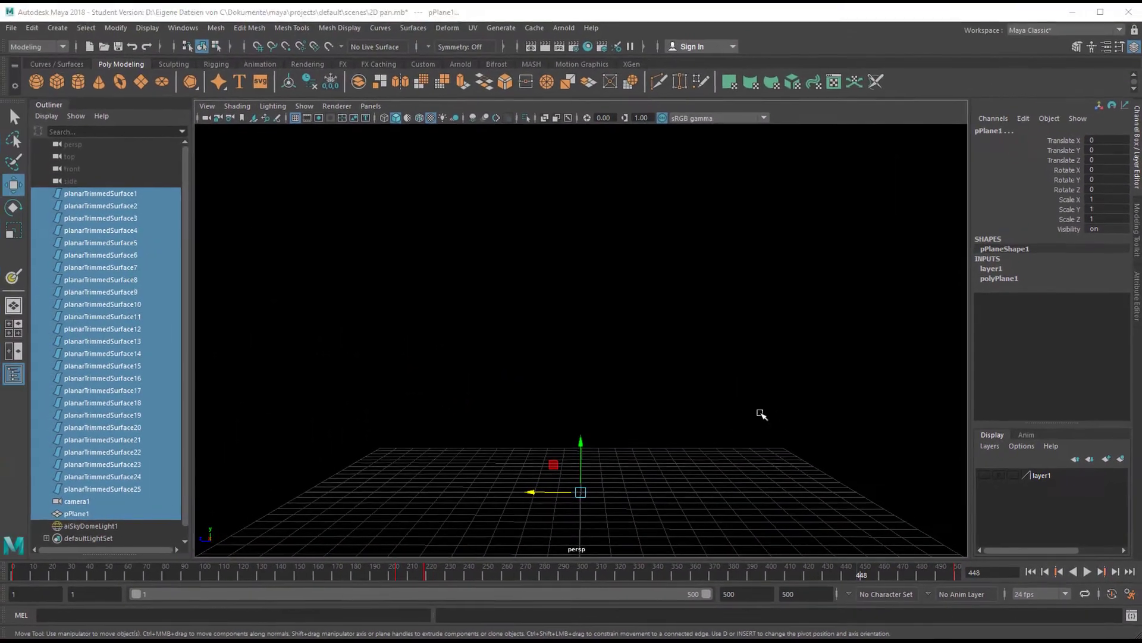
Maximize and zoom into the front view with the Curves / Surfaces shelf ready for drawing.
key(space)
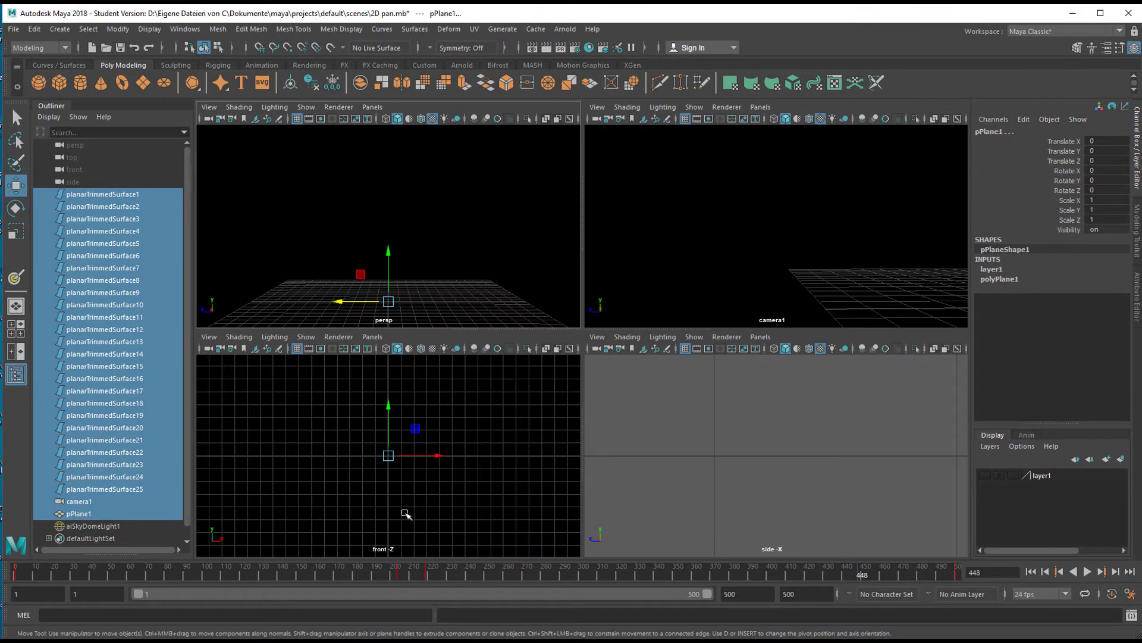
key(space)
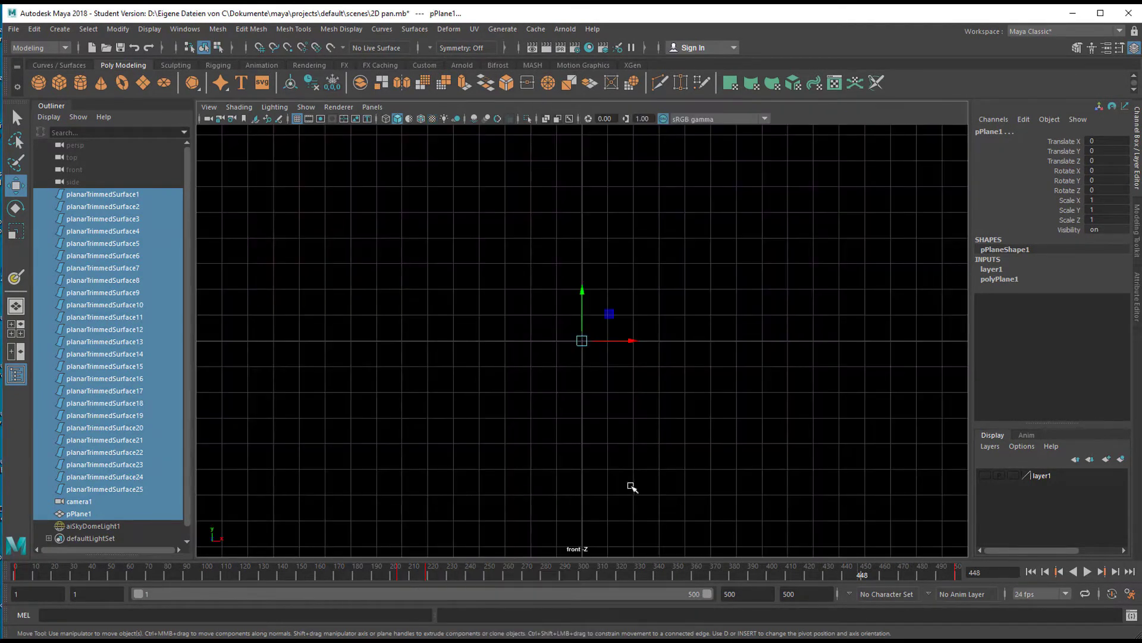
scroll(700, 462, up, 3)
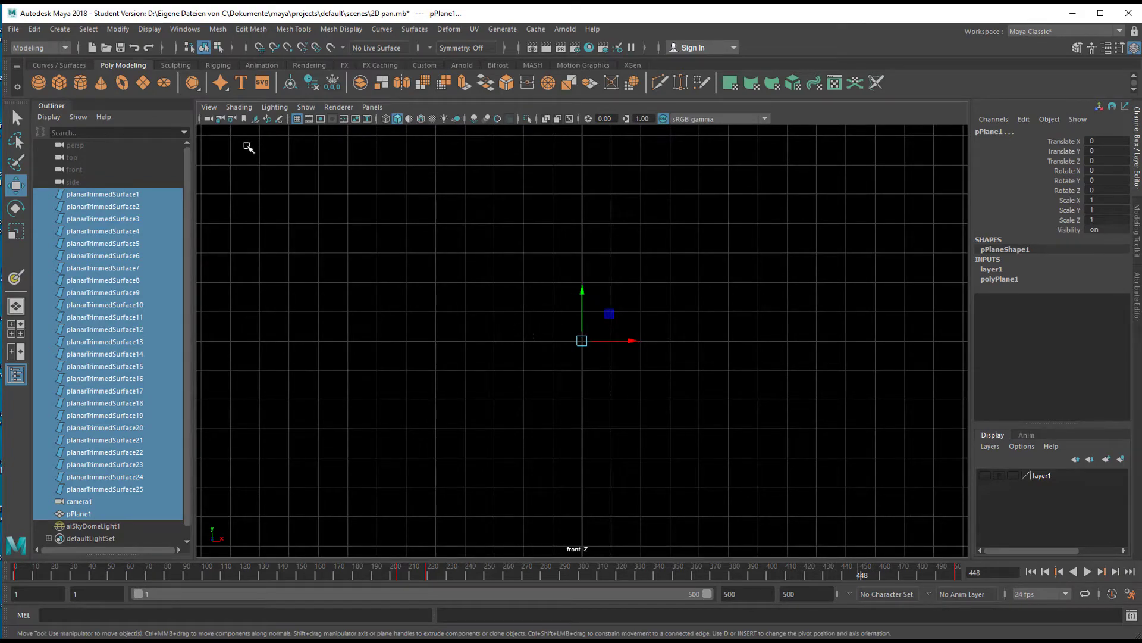
click(52, 65)
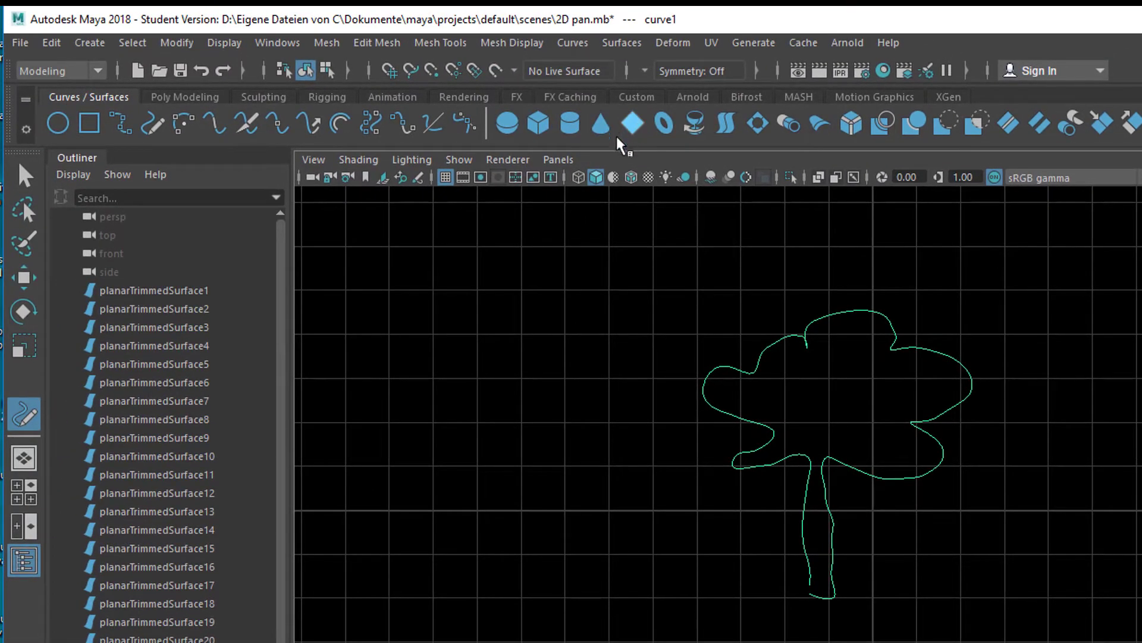
Close the gap in the tree outline curve and fill it with a planar surface.
click(572, 42)
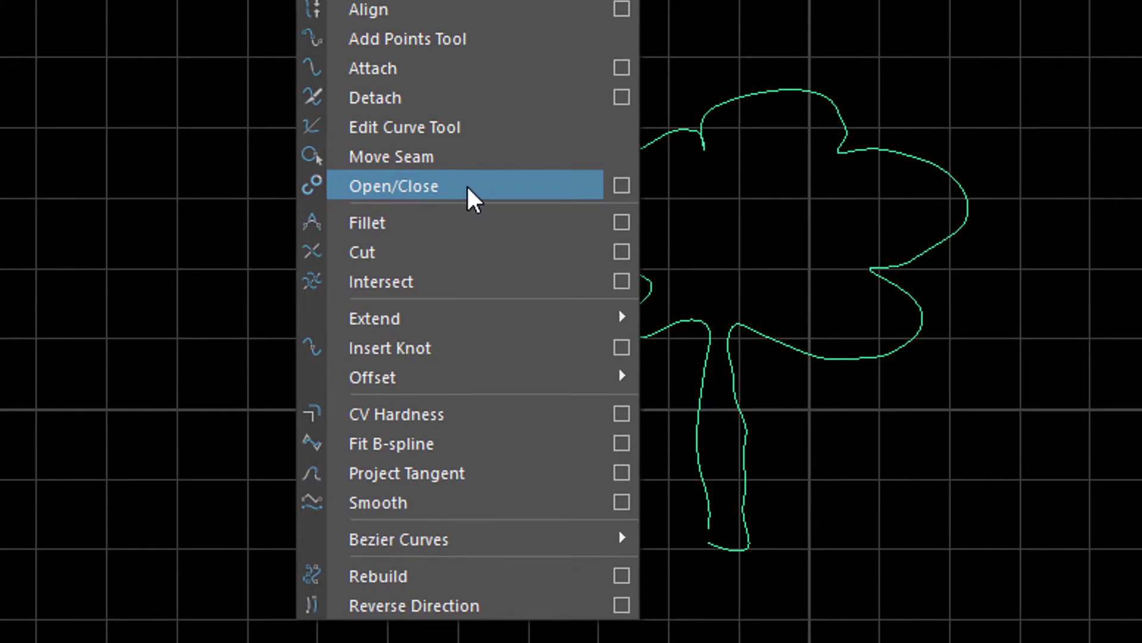
click(472, 187)
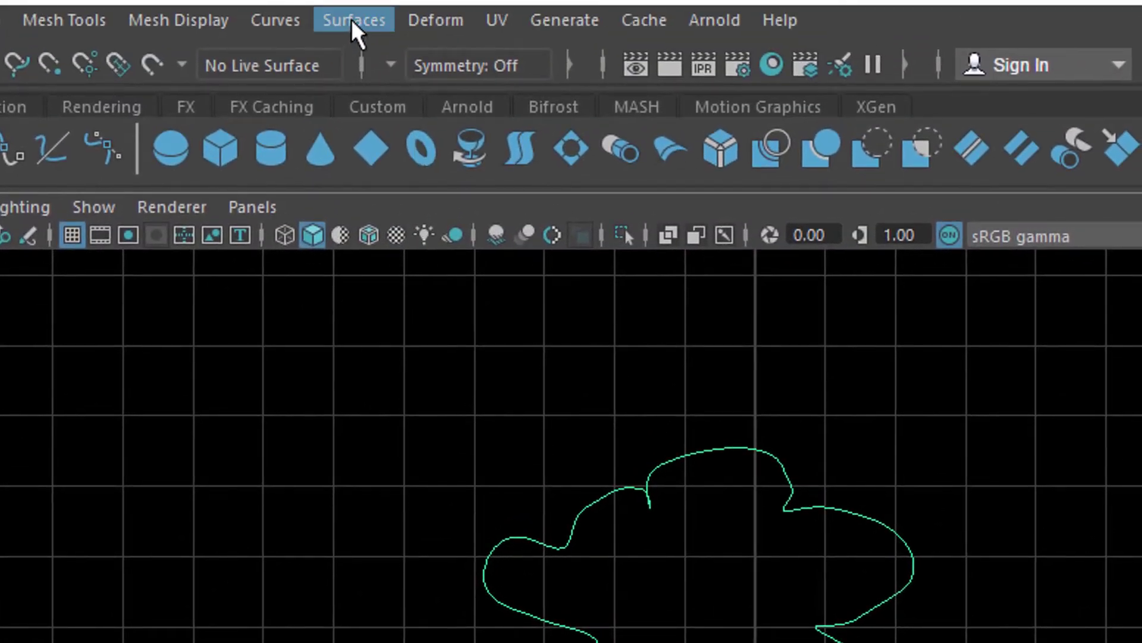
click(353, 19)
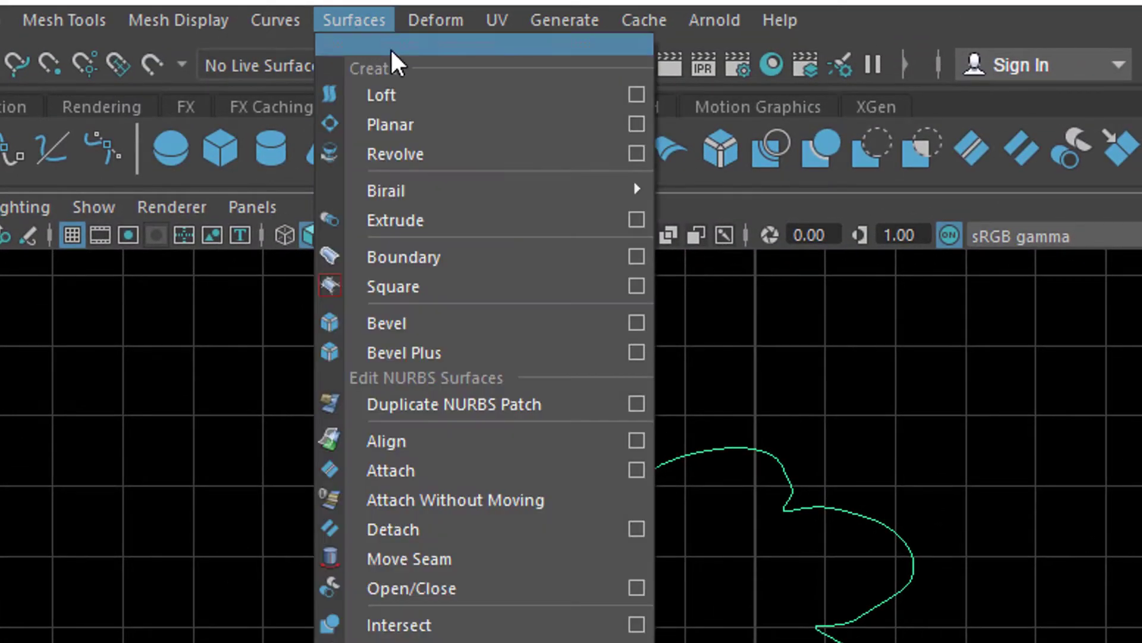
click(427, 124)
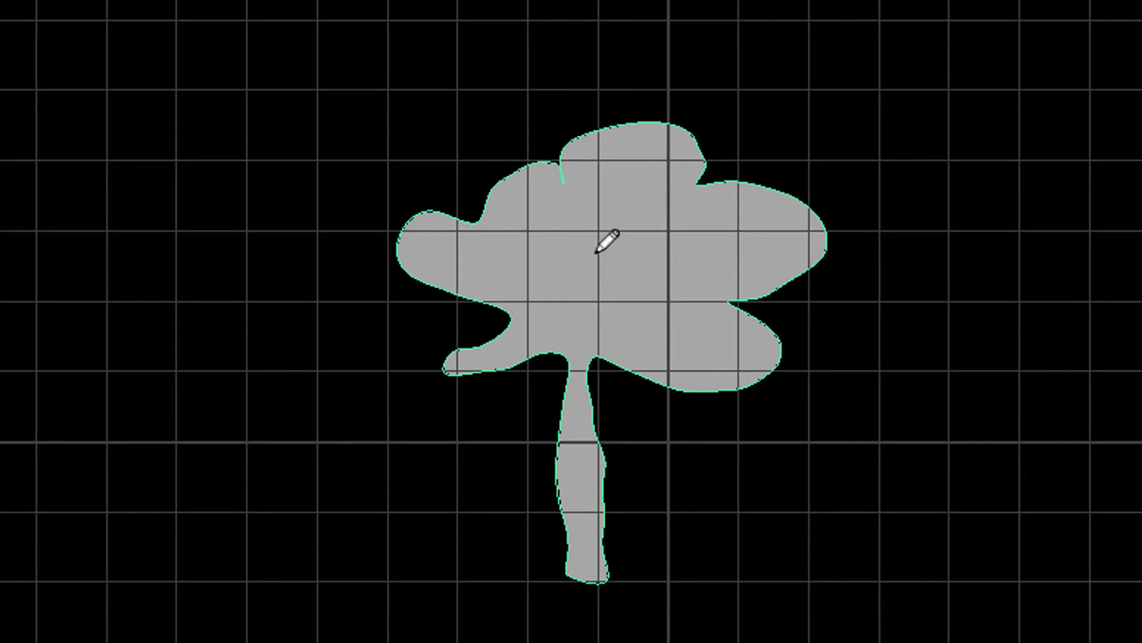
Assign a new Lambert material to the tree surface.
right_click(505, 207)
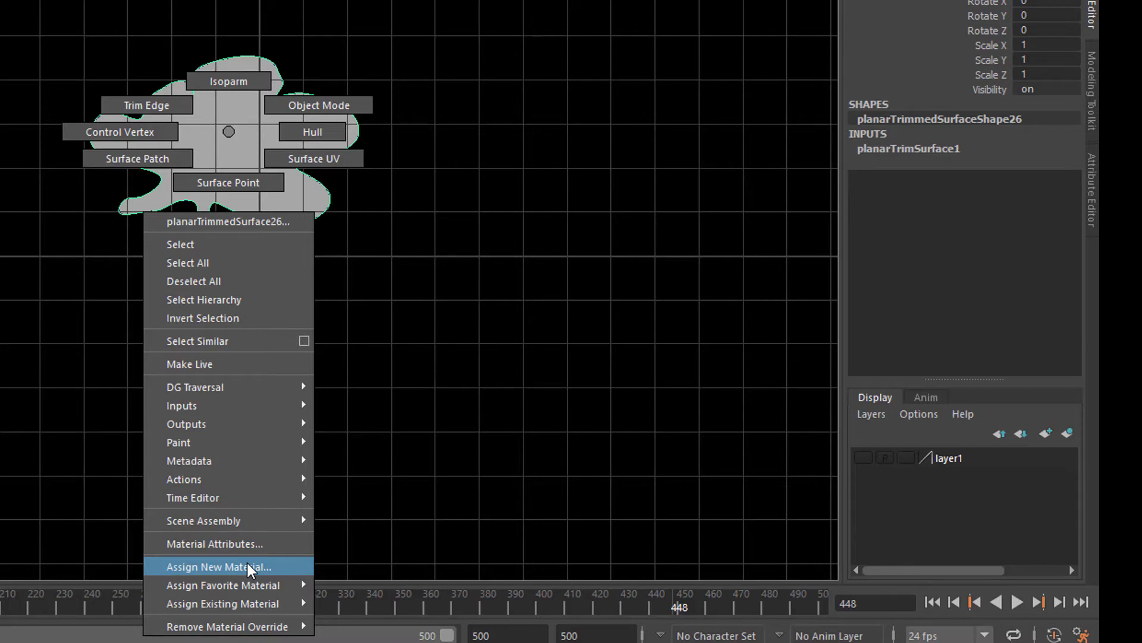
click(247, 565)
click(69, 383)
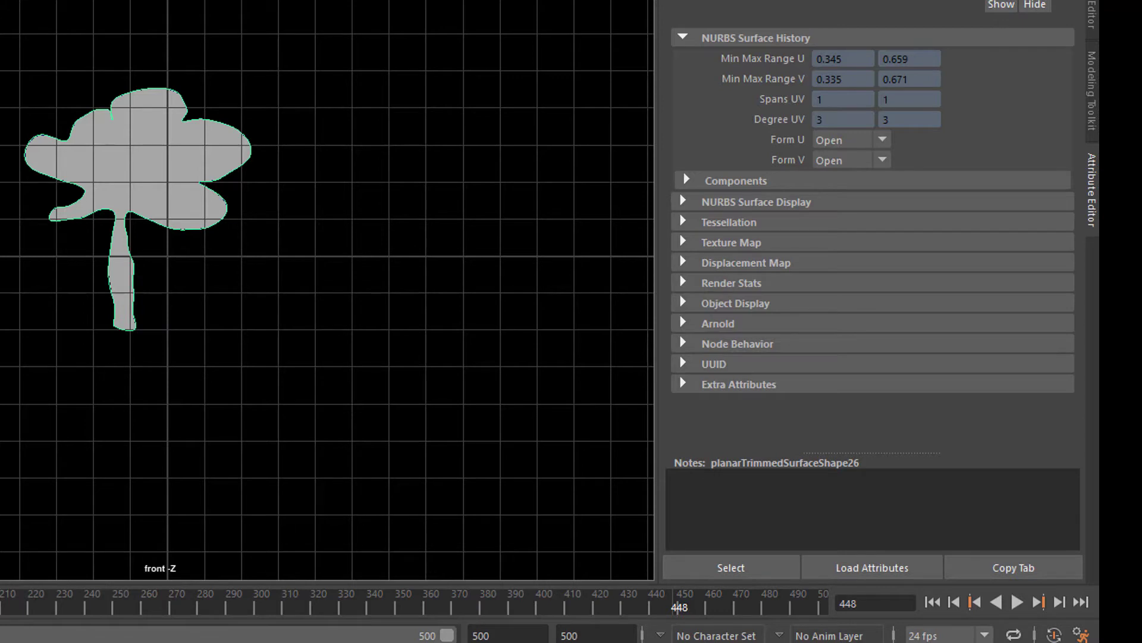
Map the Lambert's Color to a Ramp texture and turn on textured display.
right_click(152, 156)
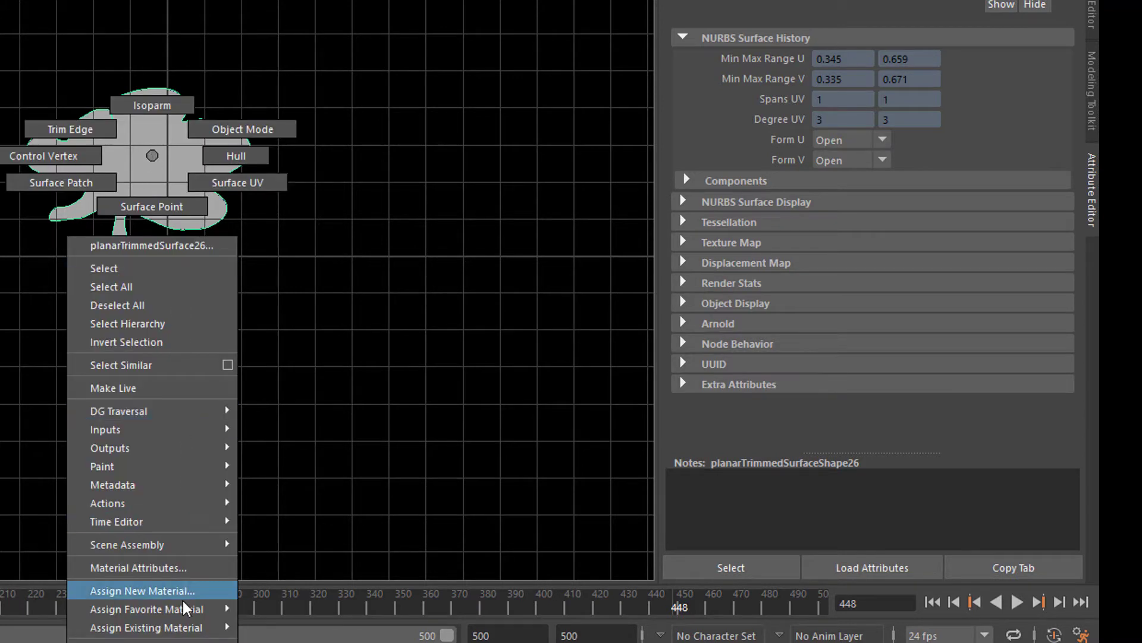
click(185, 572)
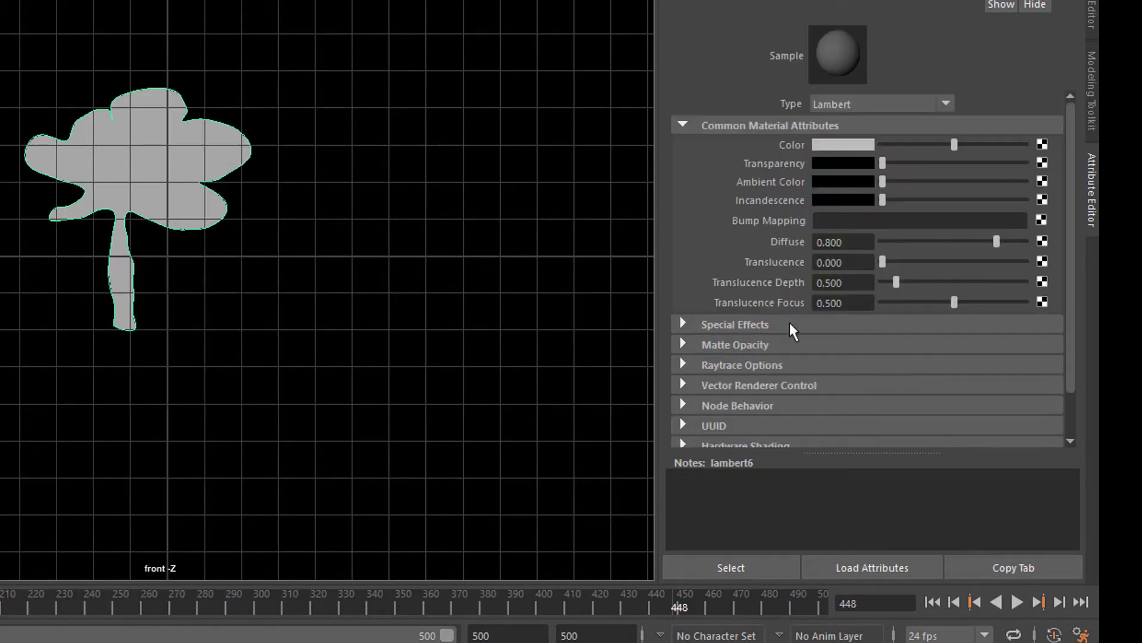
click(1042, 144)
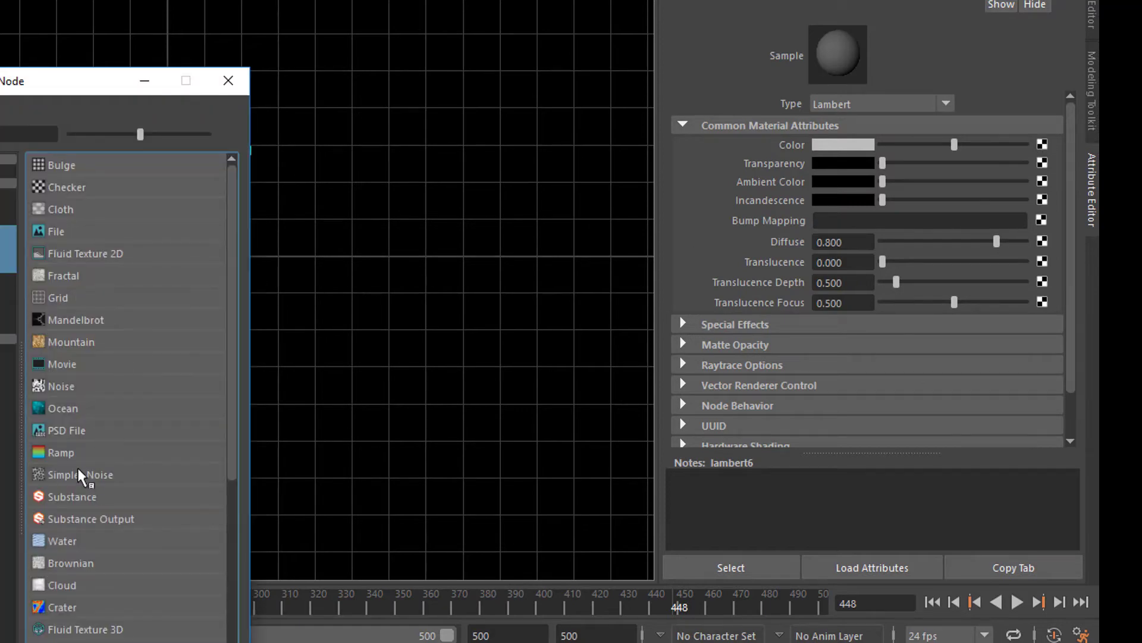
click(57, 452)
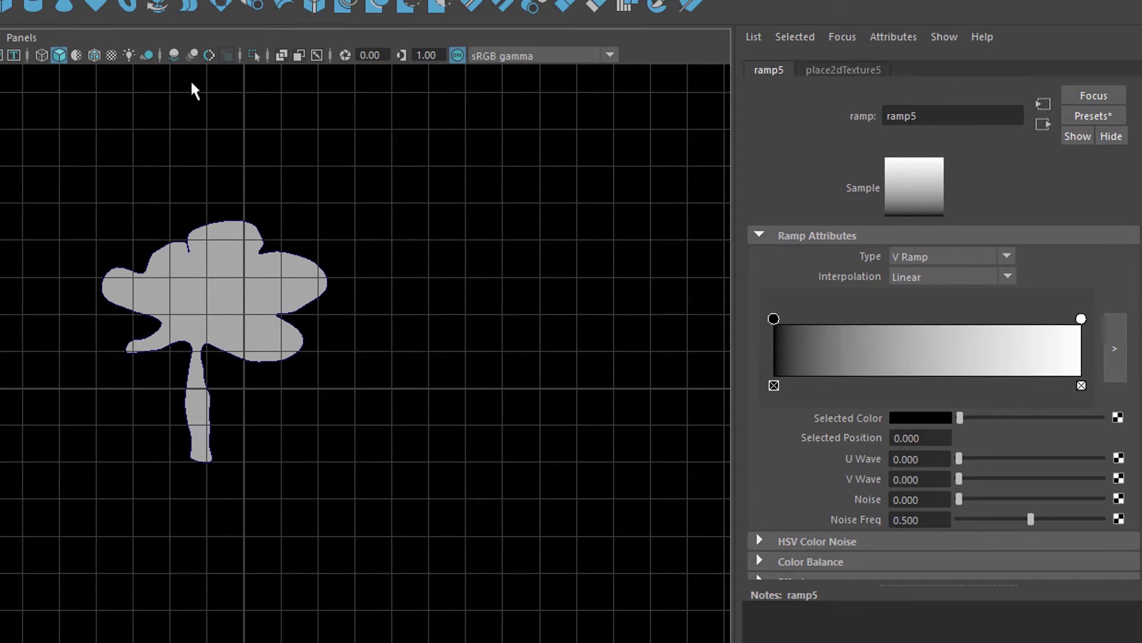
click(111, 54)
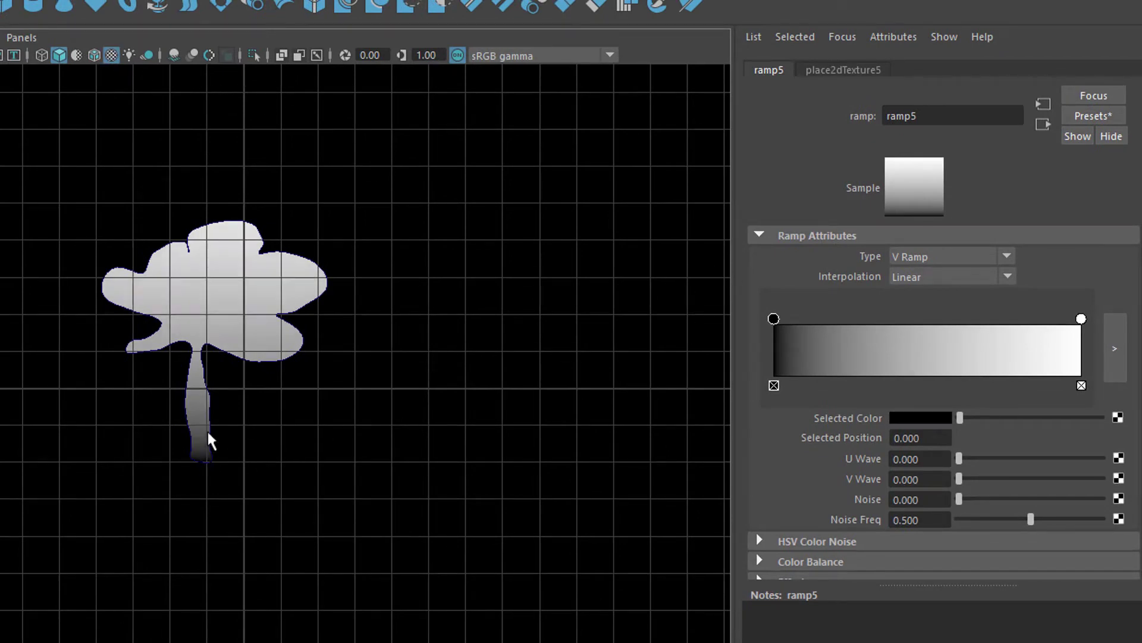
Set the ramp to orange-brown up to 0.365 and a bright green entry at 0.716.
drag(777, 320, 886, 342)
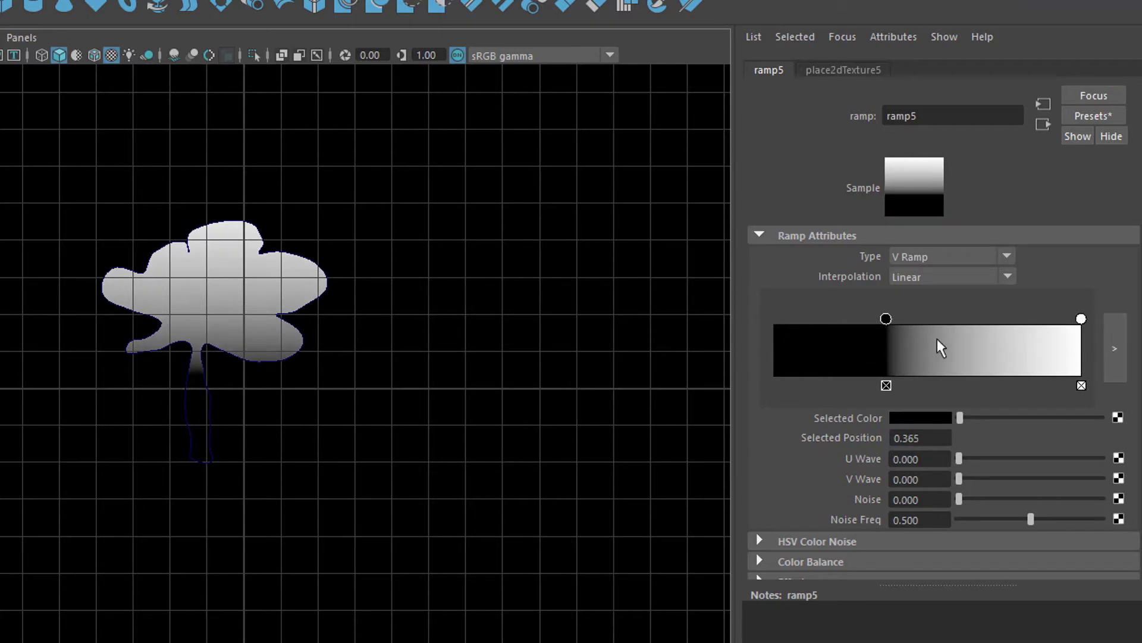
click(920, 417)
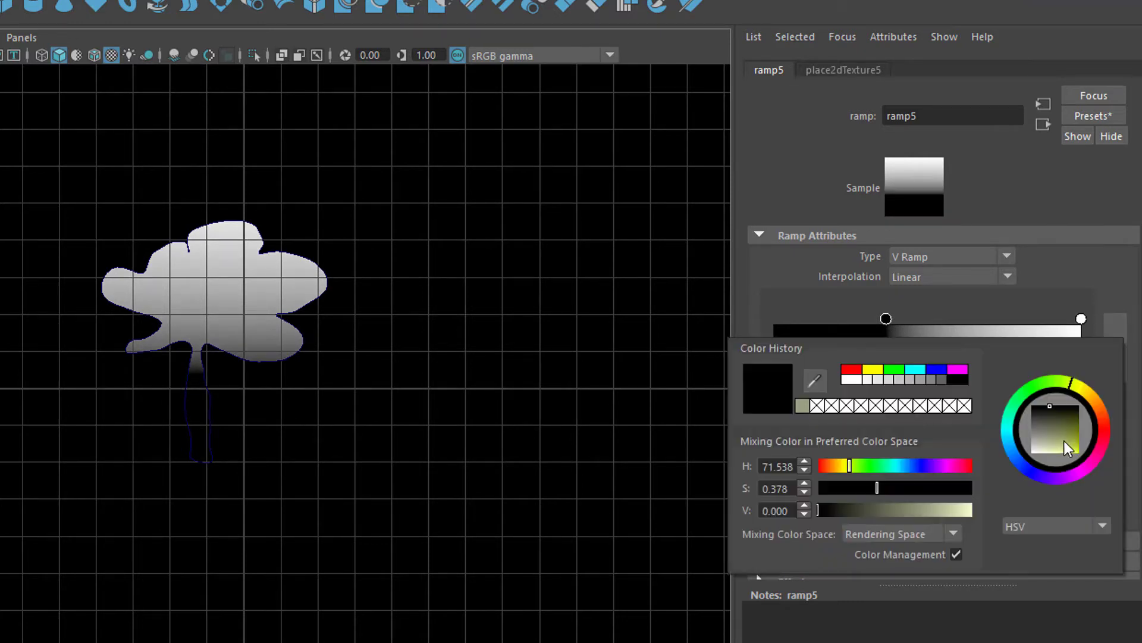
mouse_move(1088, 410)
mouse_down()
mouse_move(1102, 422)
mouse_move(1079, 441)
mouse_up()
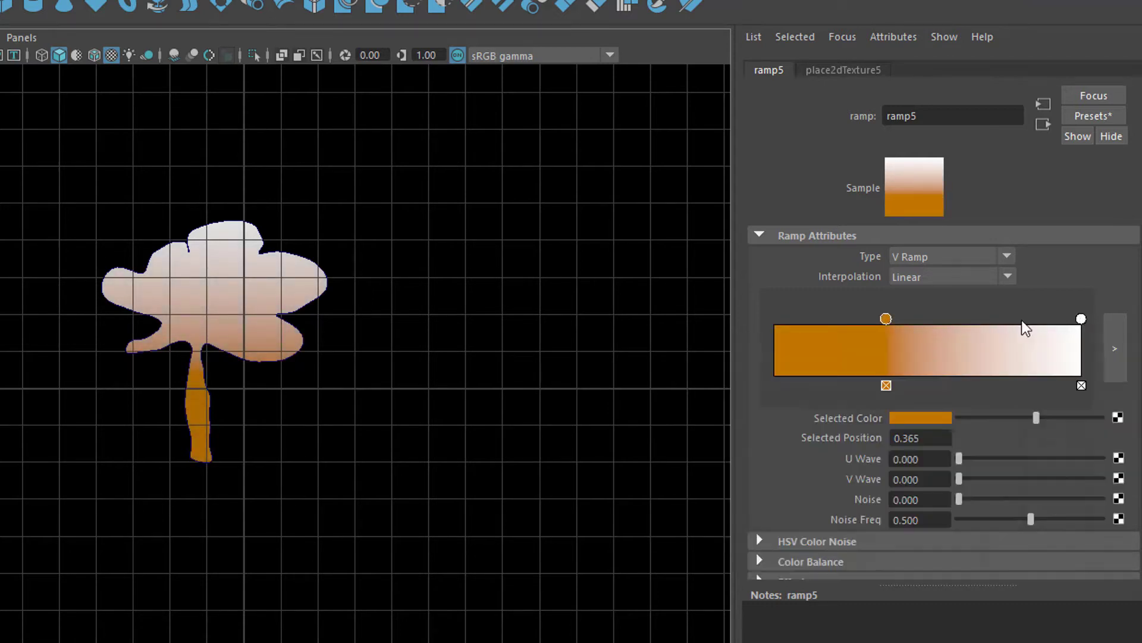
click(994, 334)
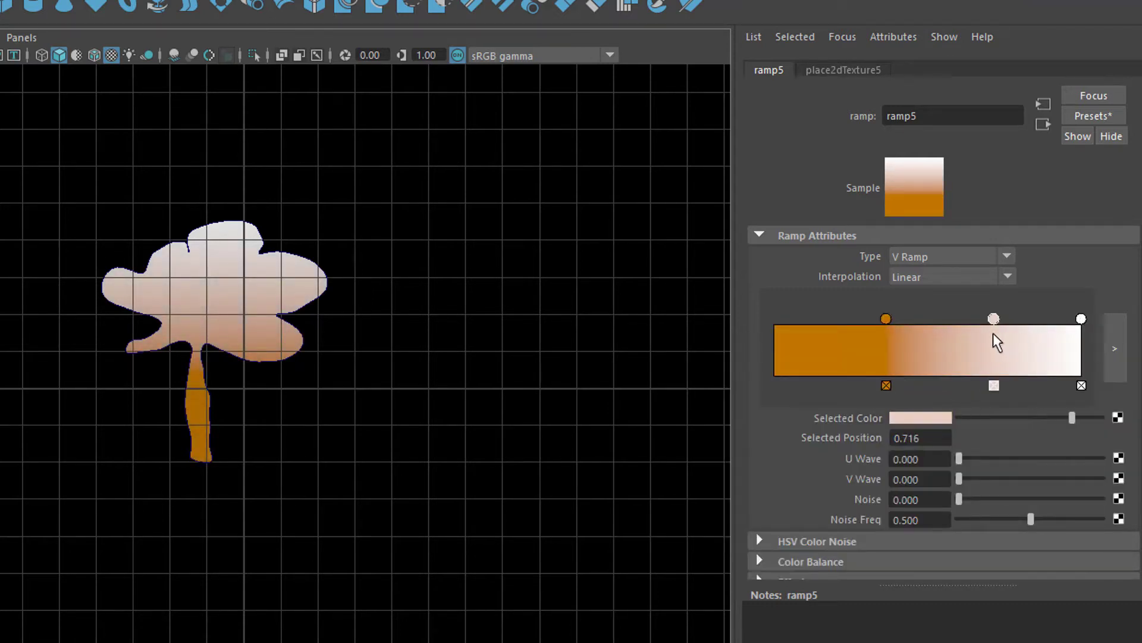
click(913, 419)
click(1046, 372)
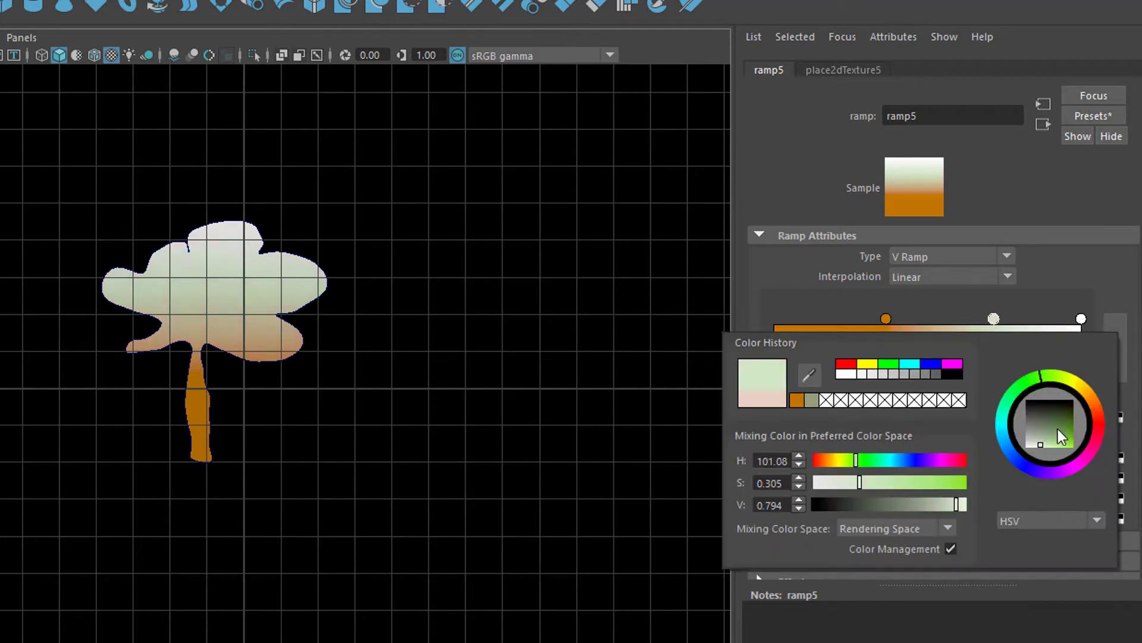
click(1077, 438)
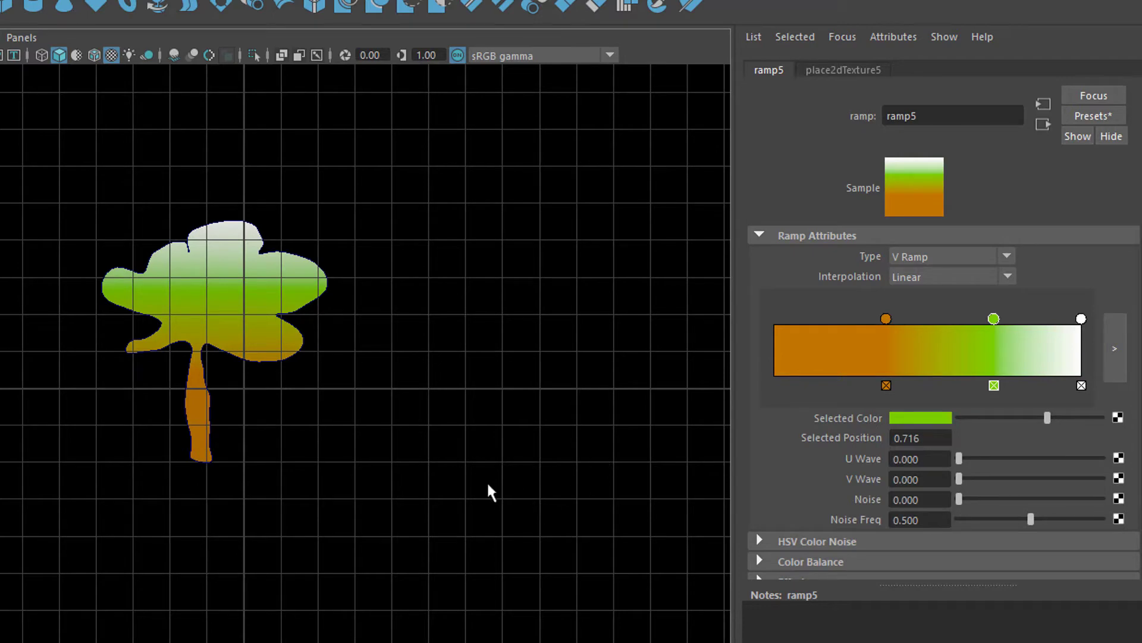
scroll(247, 520, down, 2)
scroll(365, 309, up, 3)
click(182, 295)
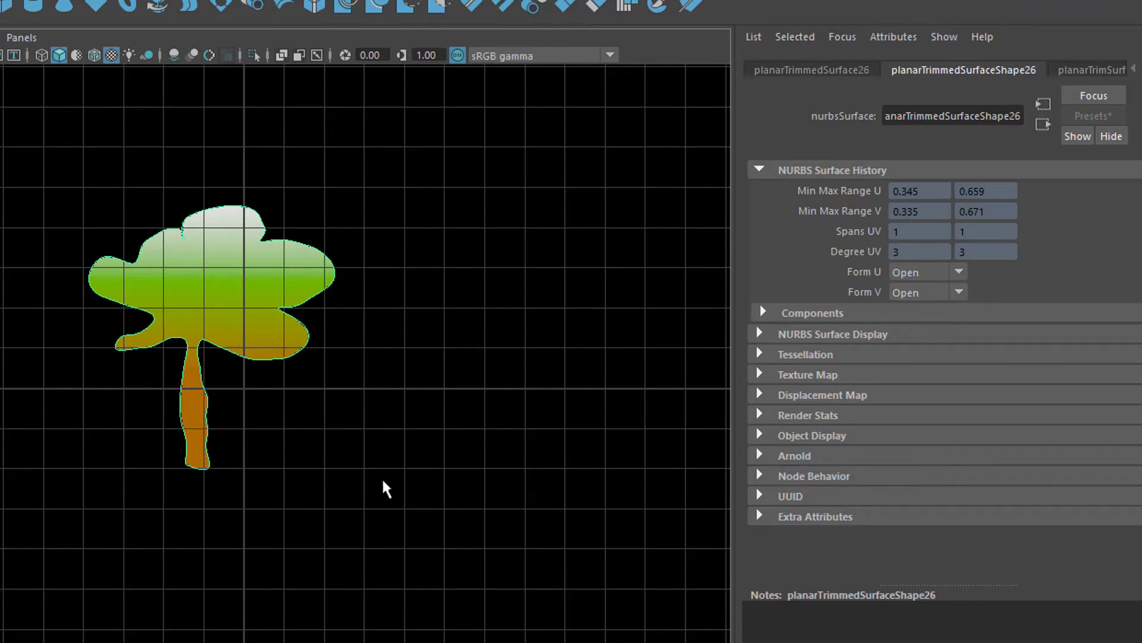
scroll(245, 502, down, 2)
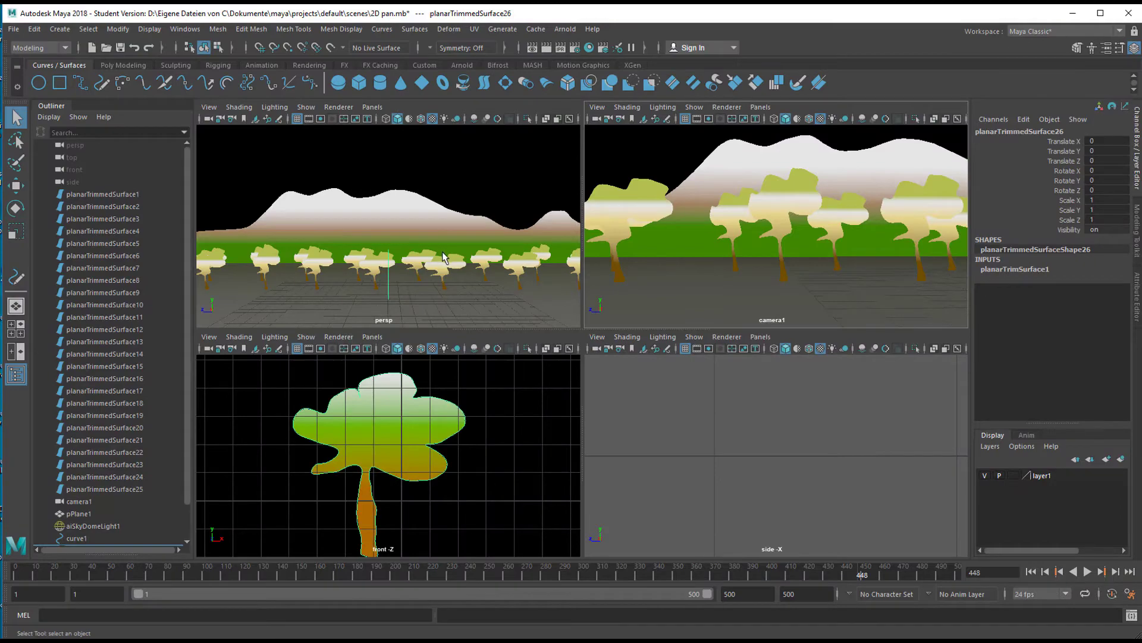
Delete the gradient tree and curve1, then orbit to a frontal view of trees and mountains.
key(space)
alt+drag(543, 401, 643, 402)
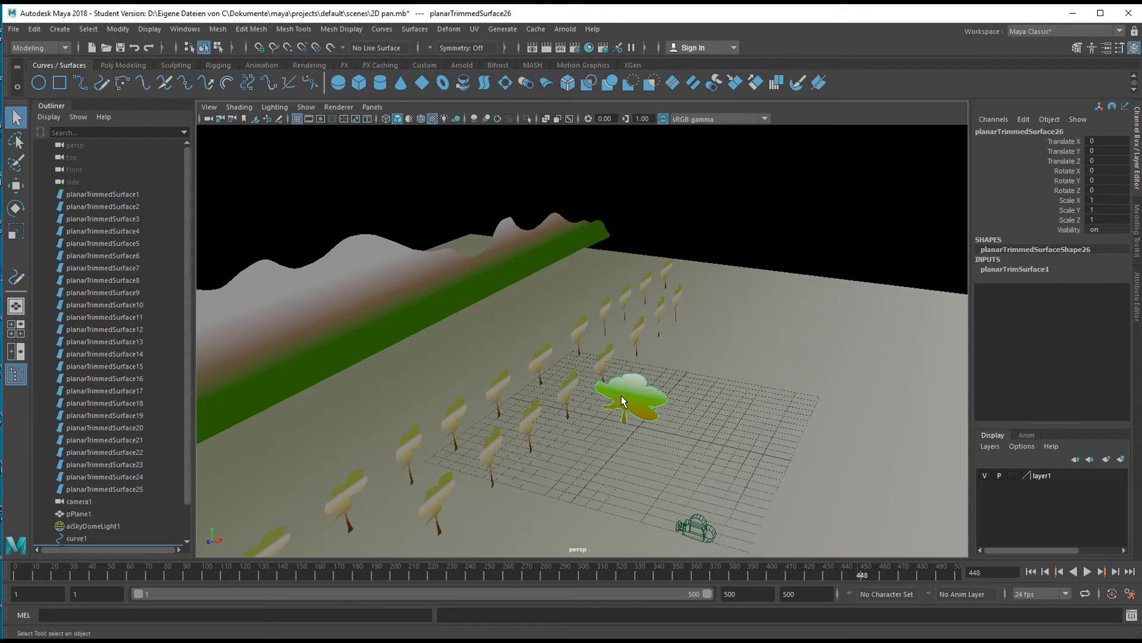
shift+click(646, 429)
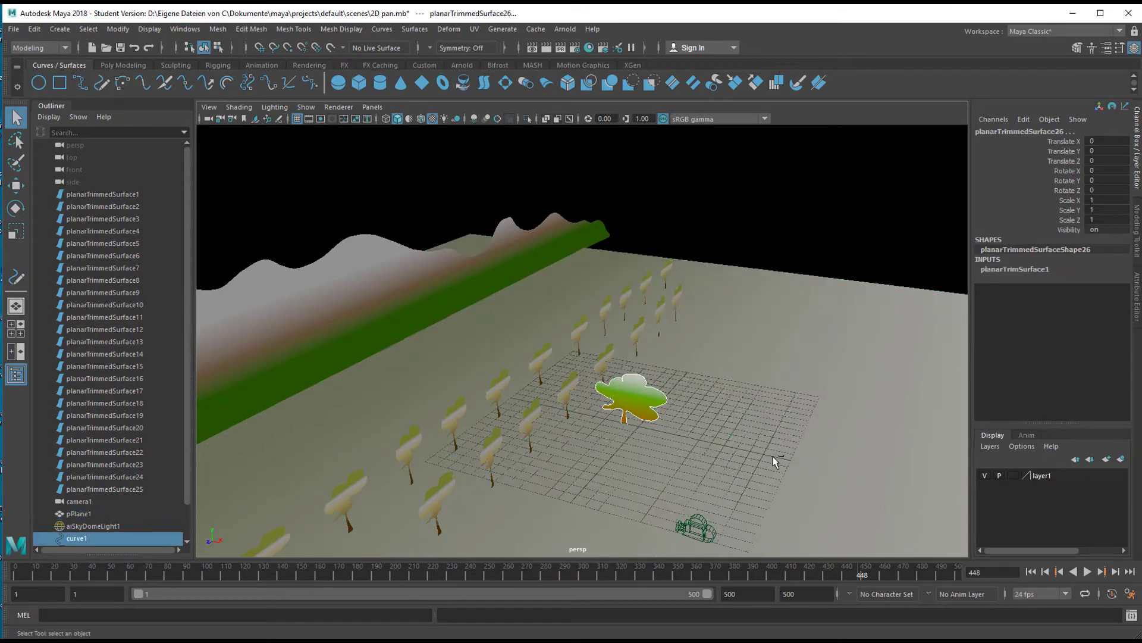
key(Delete)
alt+drag(660, 474, 632, 459)
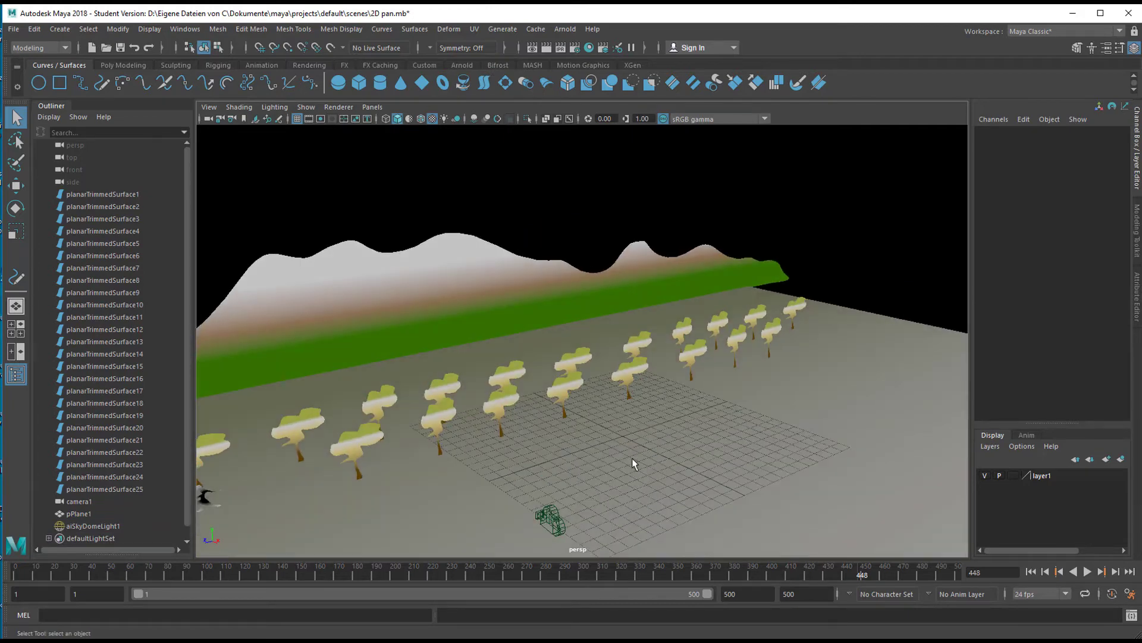
alt+drag(743, 471, 684, 474)
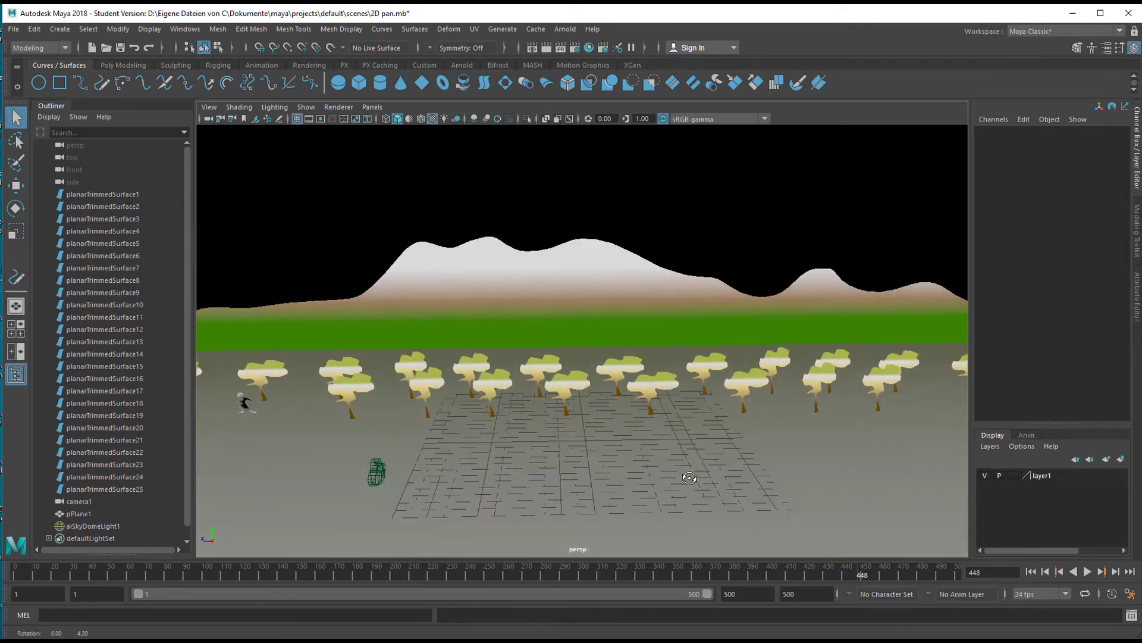
Scale the mountain surface uniformly to about 8.703 / 6.439 / 8.703.
click(589, 287)
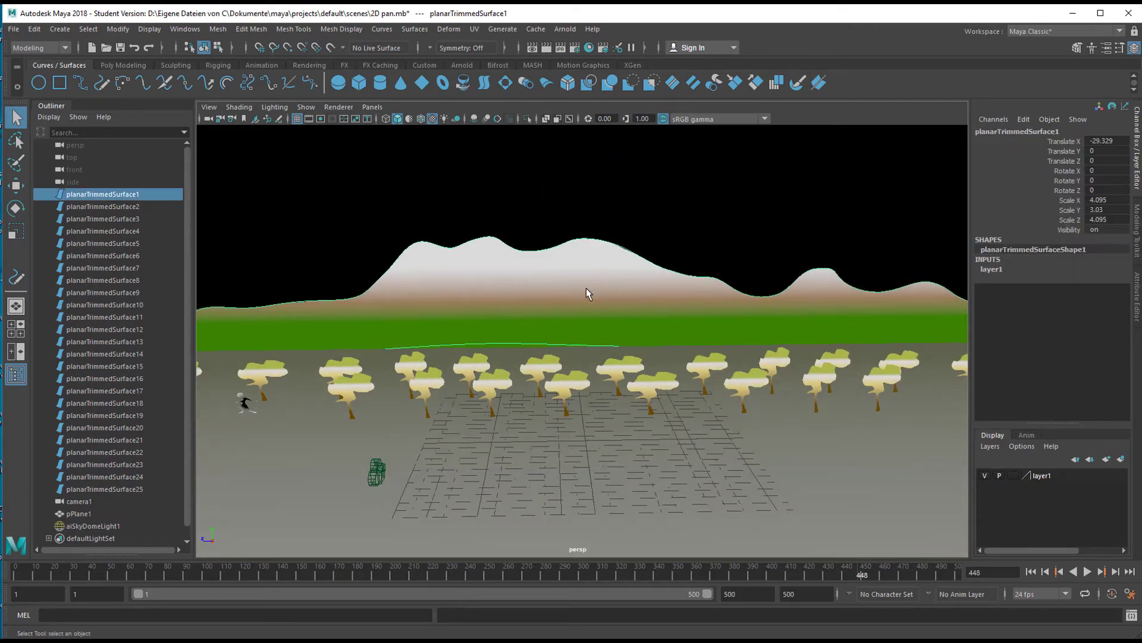
key(r)
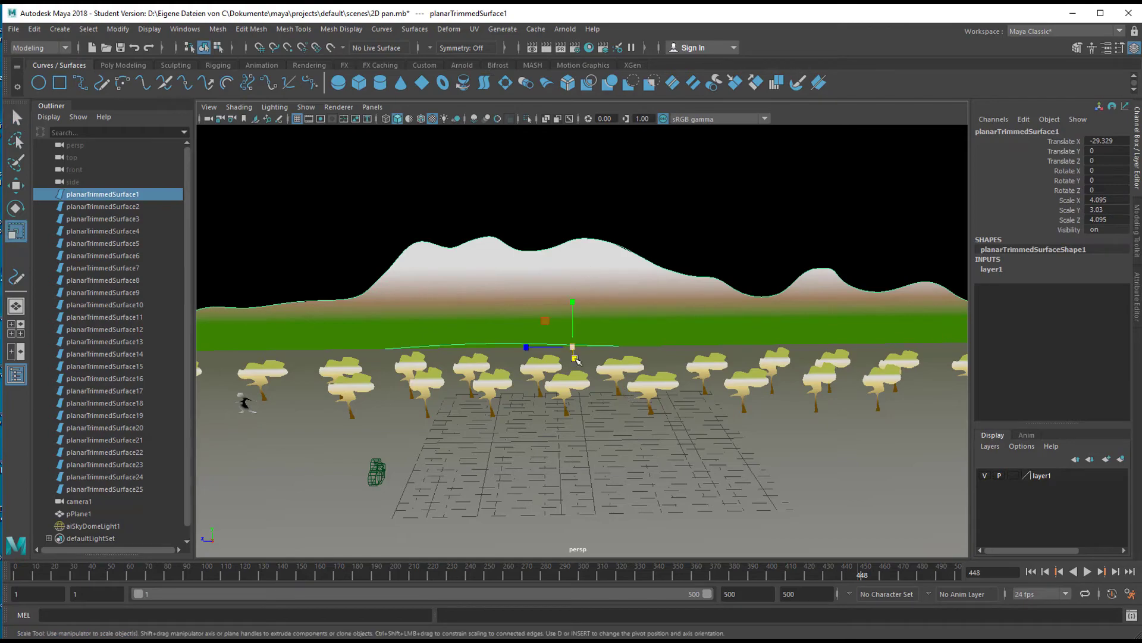
drag(572, 347, 672, 347)
alt+drag(595, 494, 663, 502)
Preview the pan animation in the maximized camera1 view, then return to four views.
key(space)
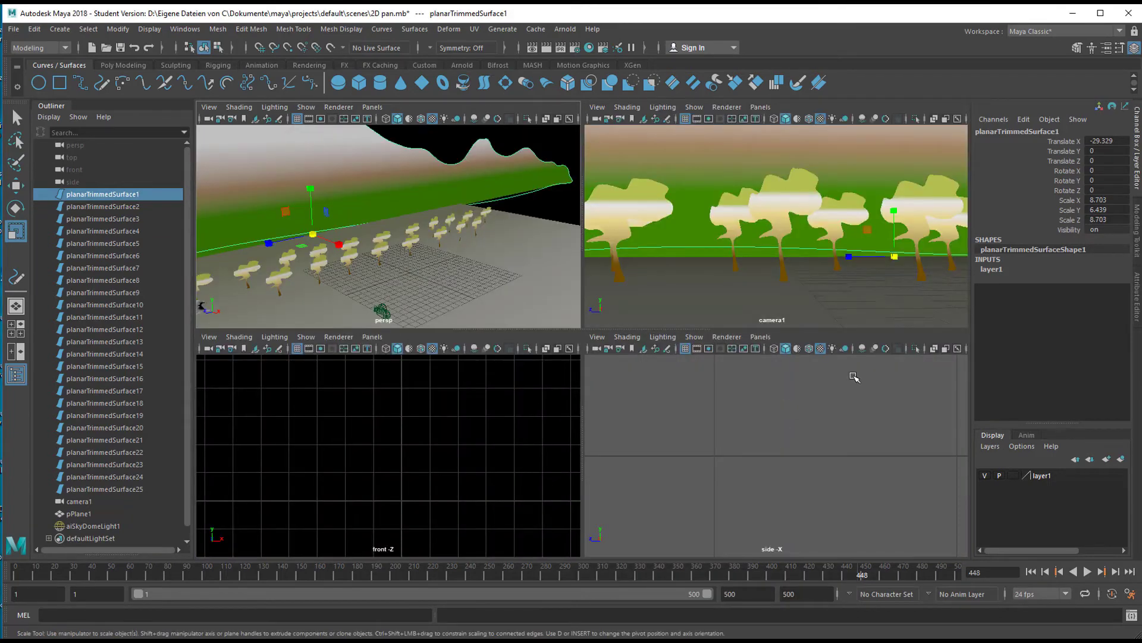
key(space)
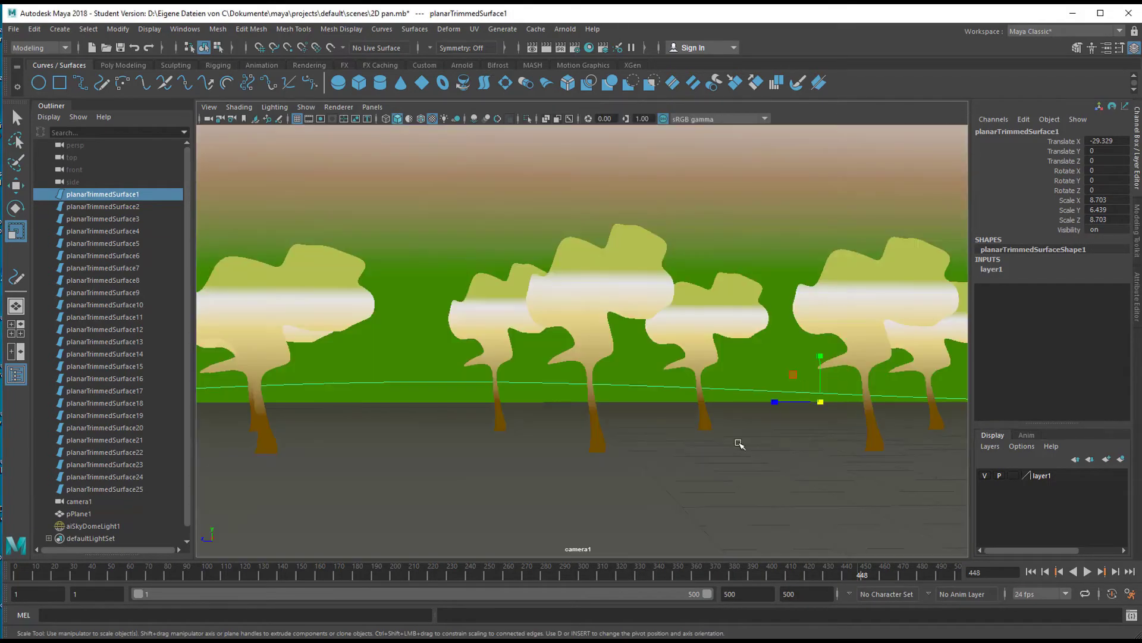
key(alt+v)
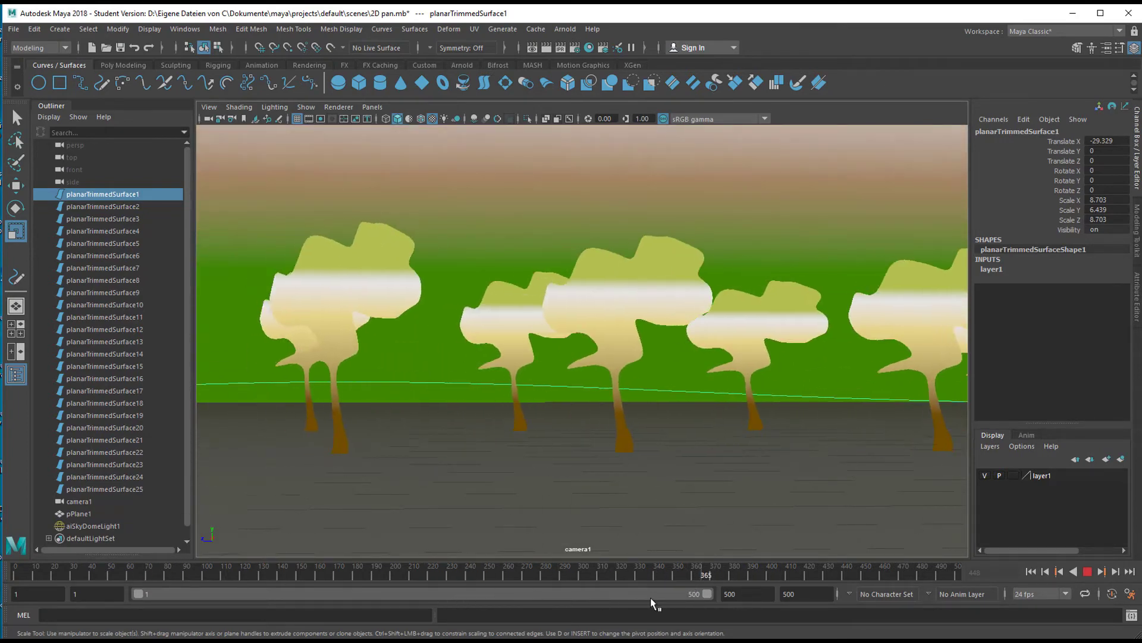
key(alt+v)
key(space)
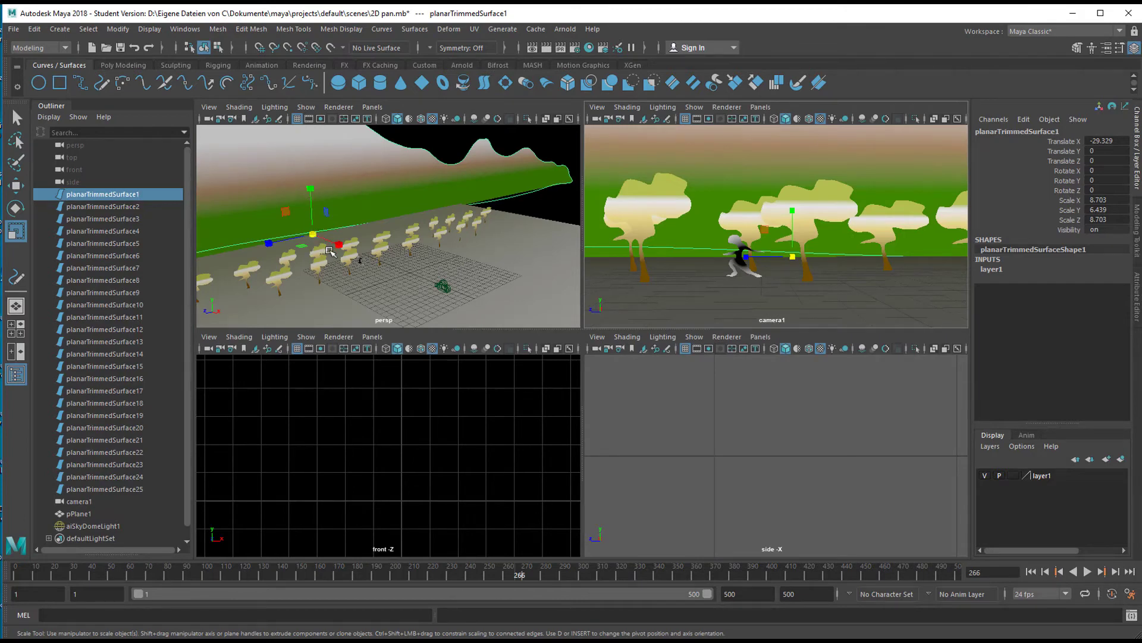
Move the mountain backdrop to Translate X -75.264 and rewind camera1 to frame 1.
key(w)
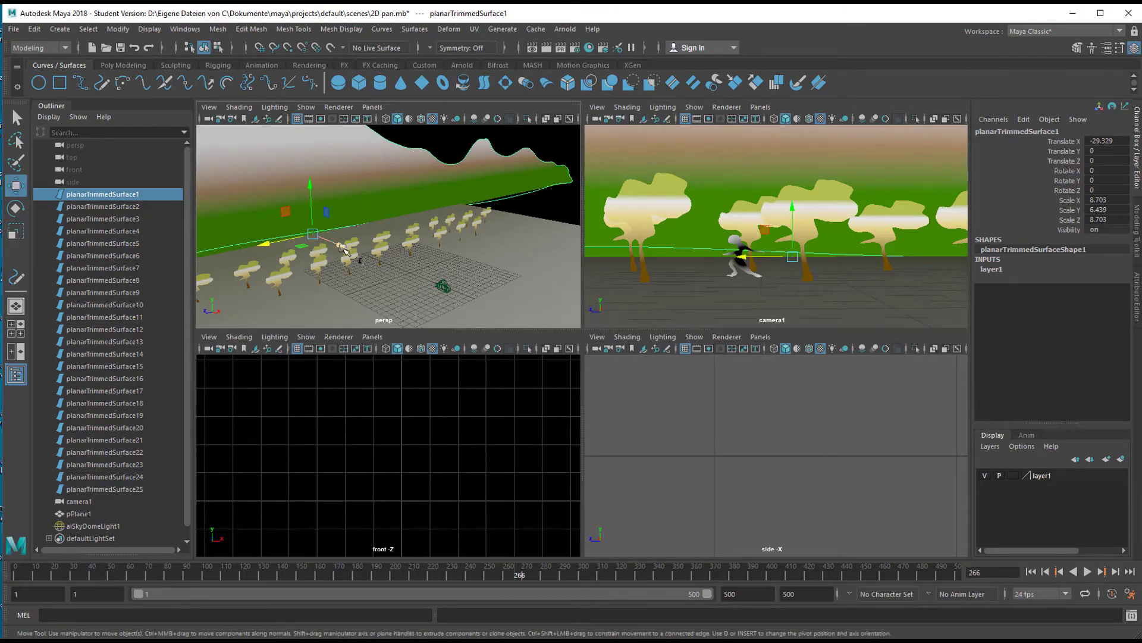
drag(337, 242, 197, 256)
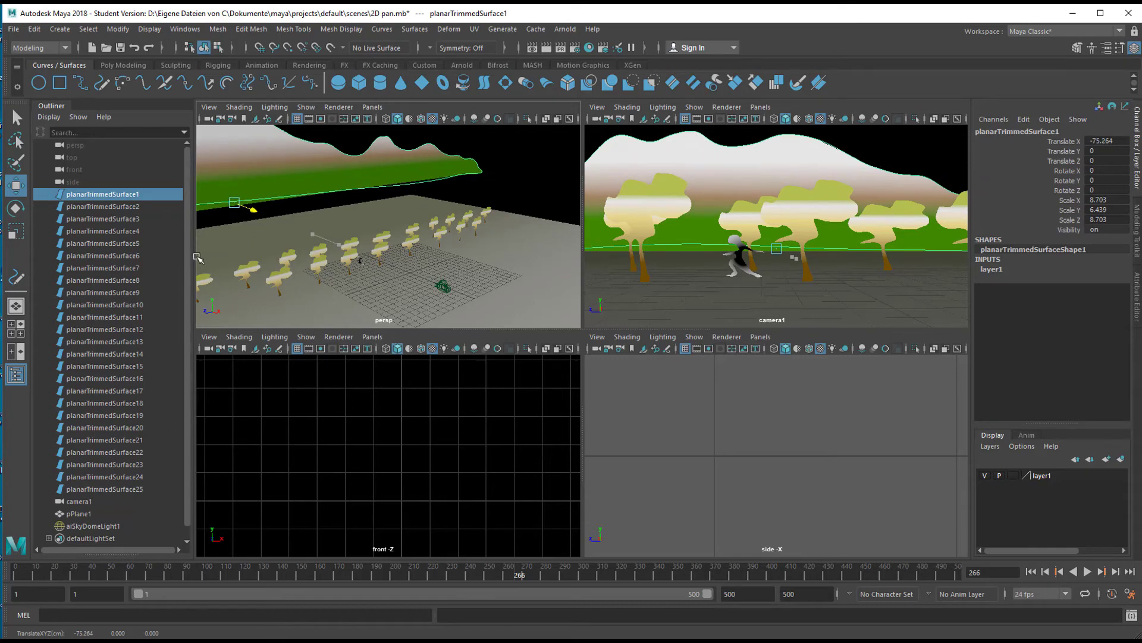
key(space)
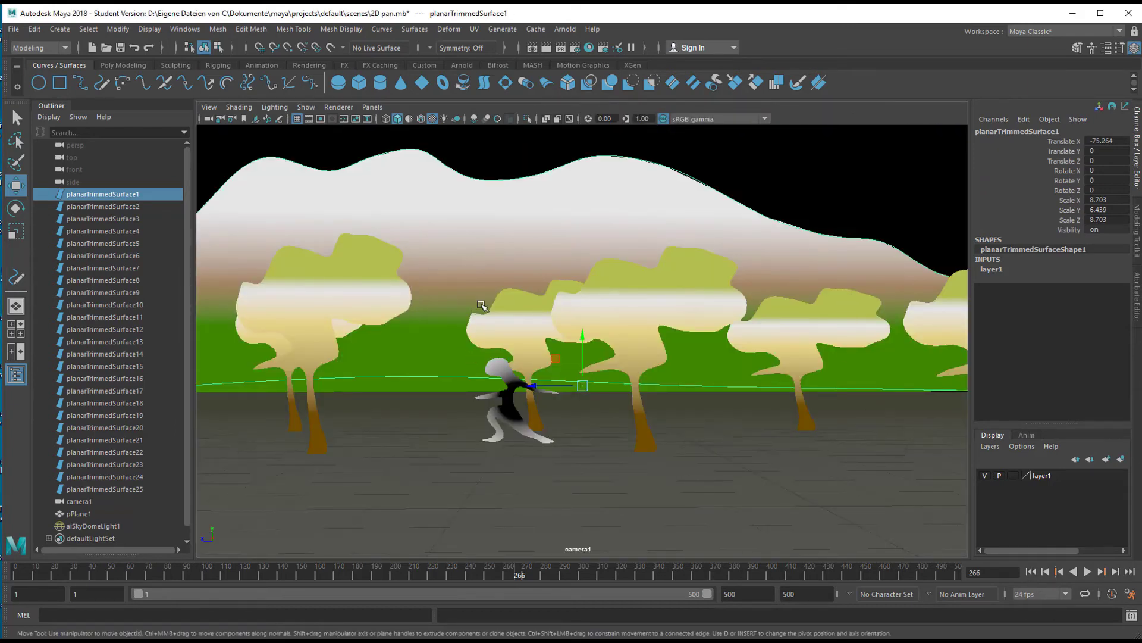
click(1034, 573)
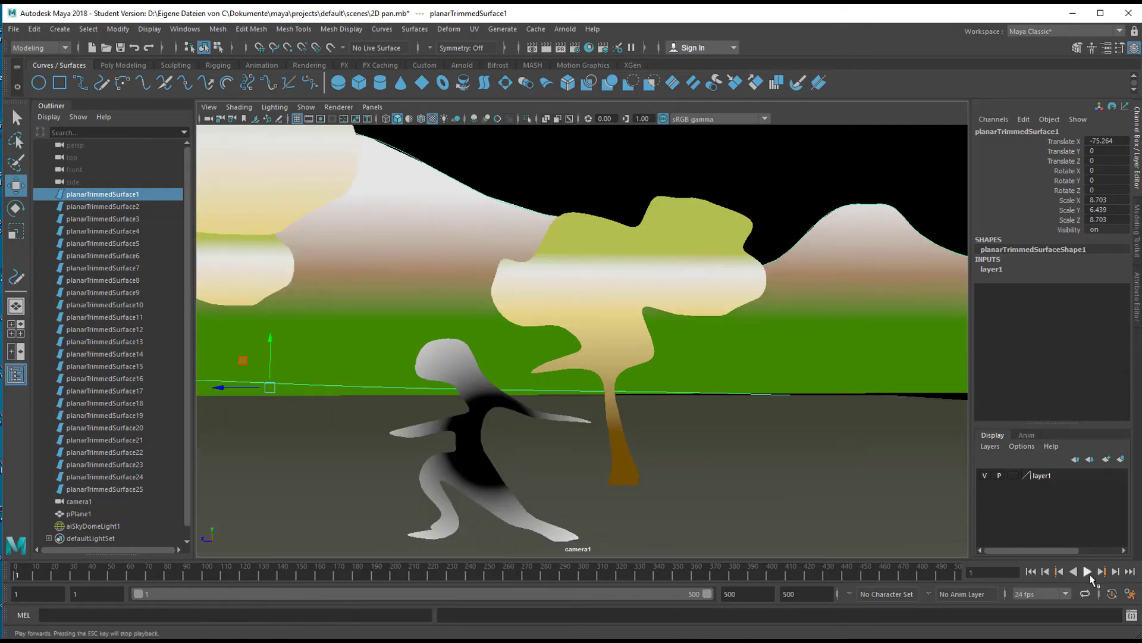
Play the animation through camera1, watching the pan past the trees and the walking figure.
click(1088, 572)
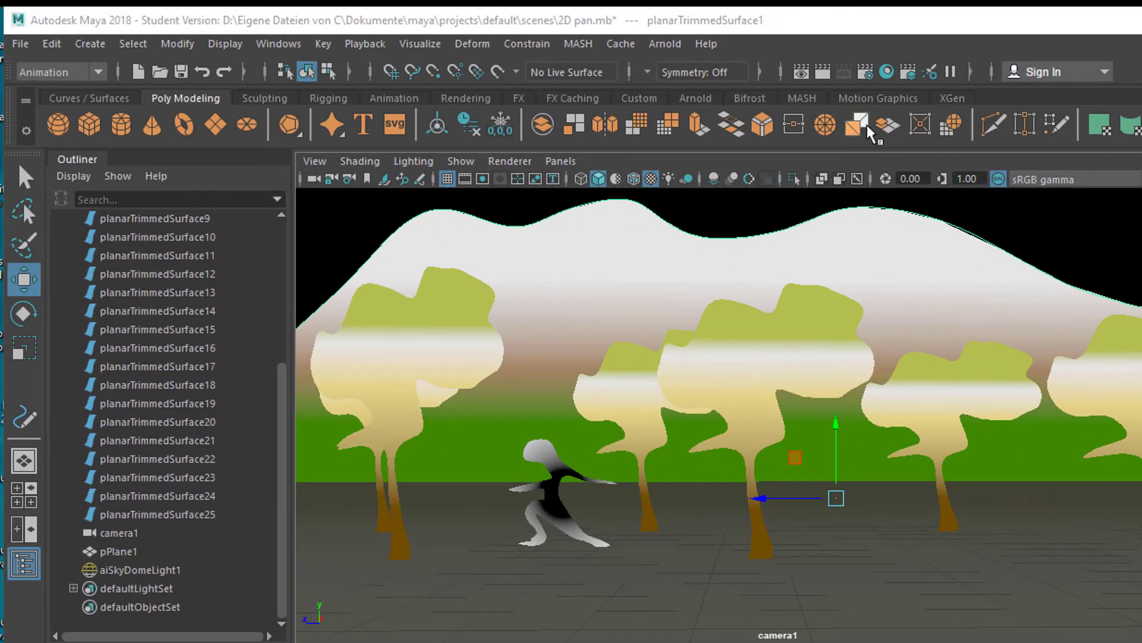
In Render Settings, keep Maya Vector as the renderer and return to its options.
click(865, 72)
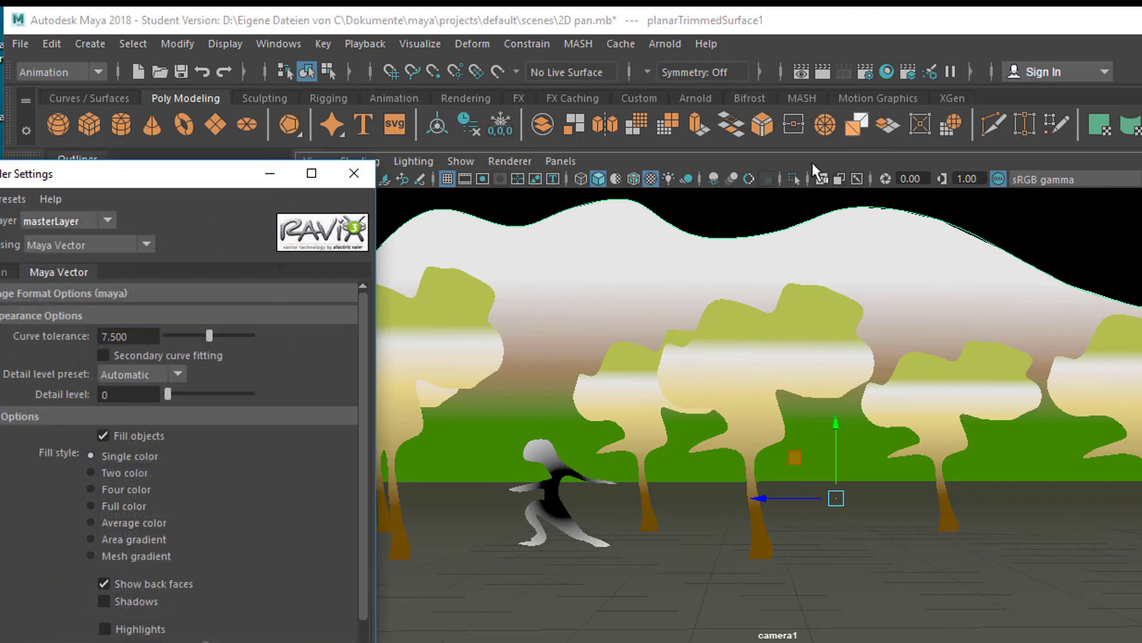
click(143, 244)
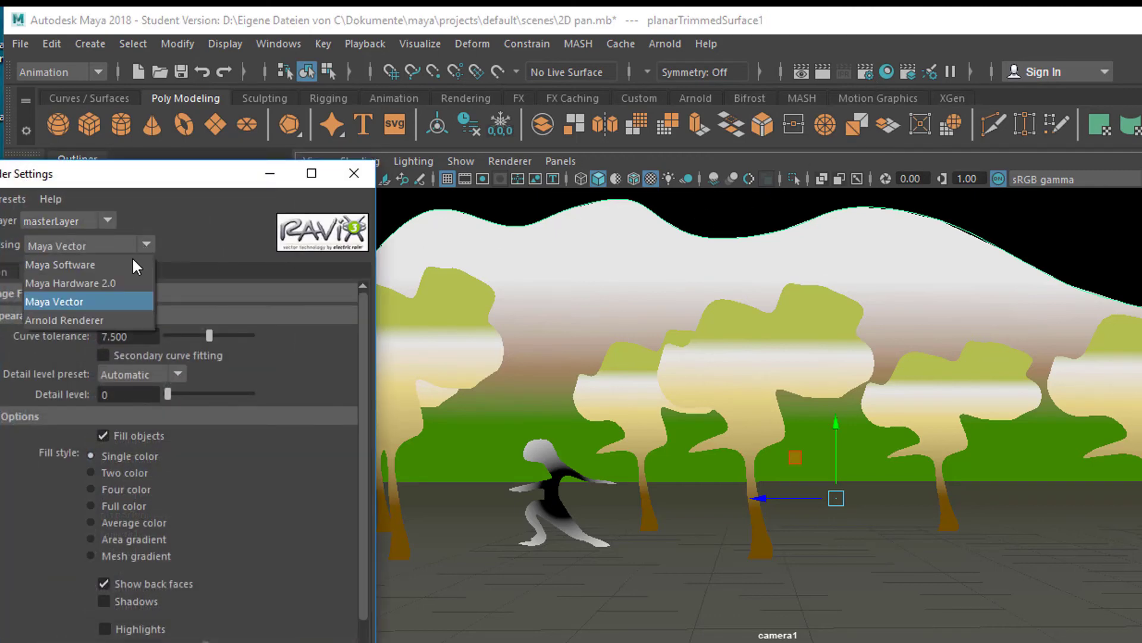
click(94, 301)
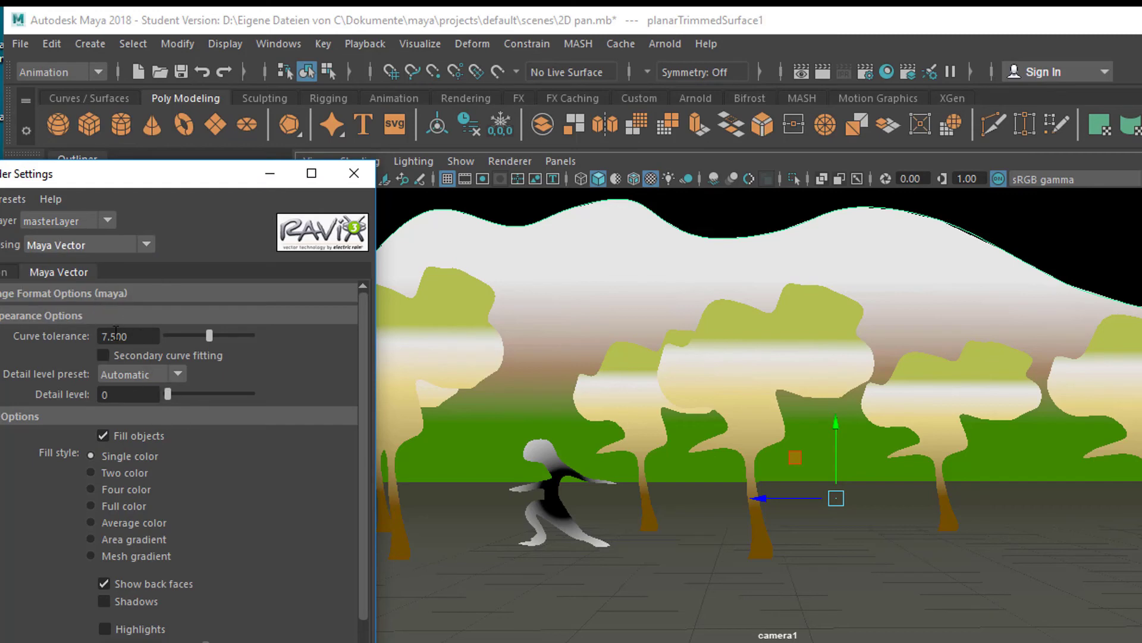
click(6, 272)
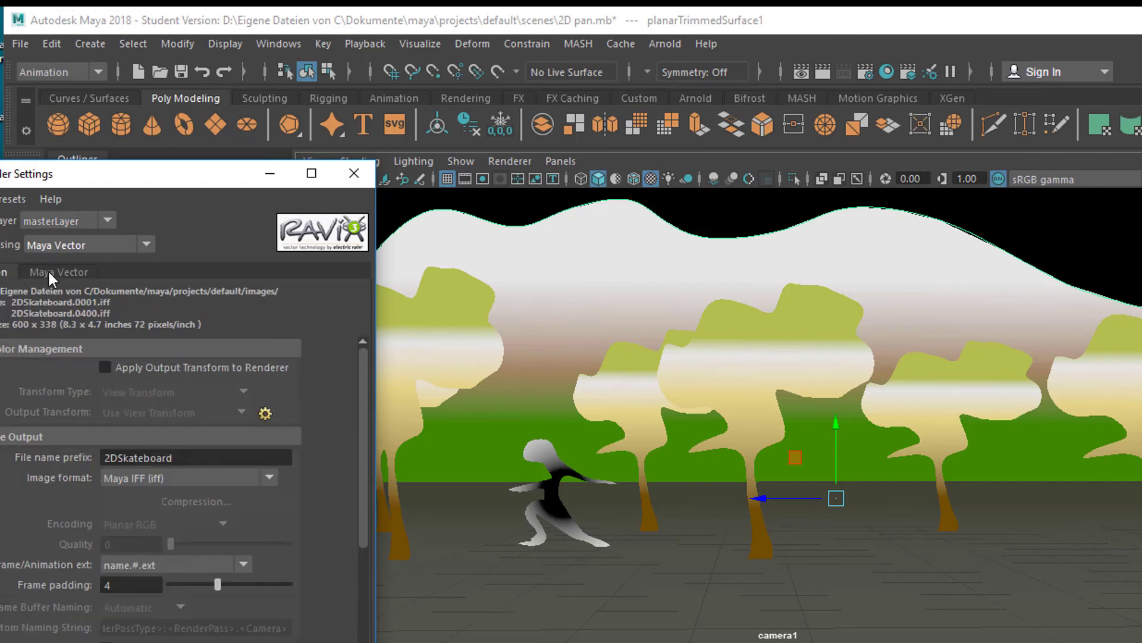
click(53, 272)
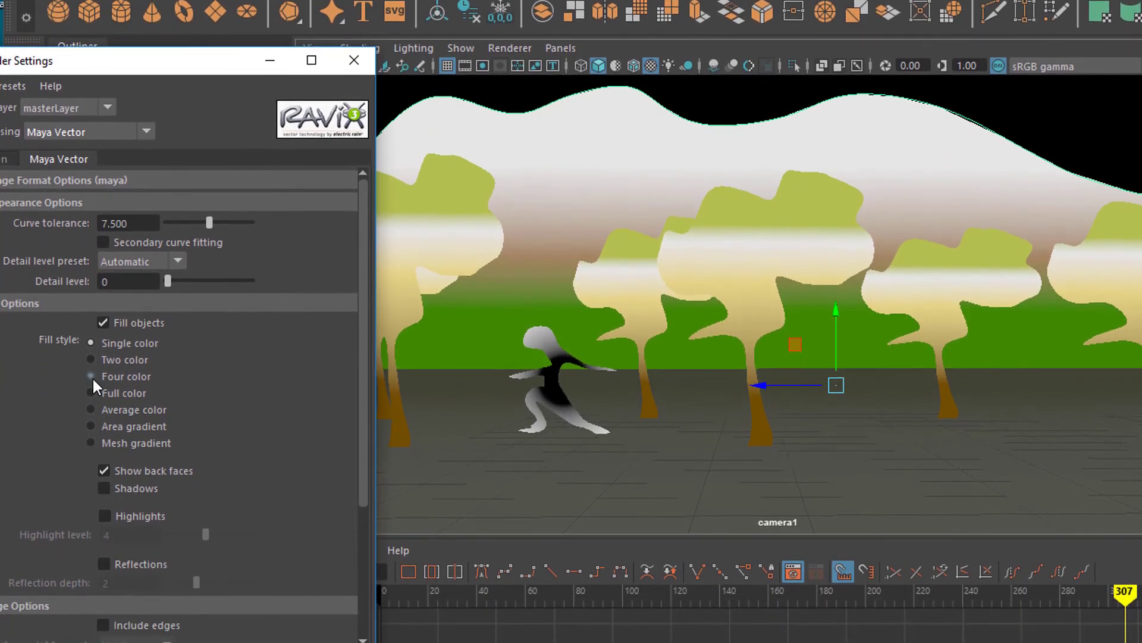
Choose Four color fill, enable Shadows and Include edges, and set edge weight to 6.742.
click(91, 430)
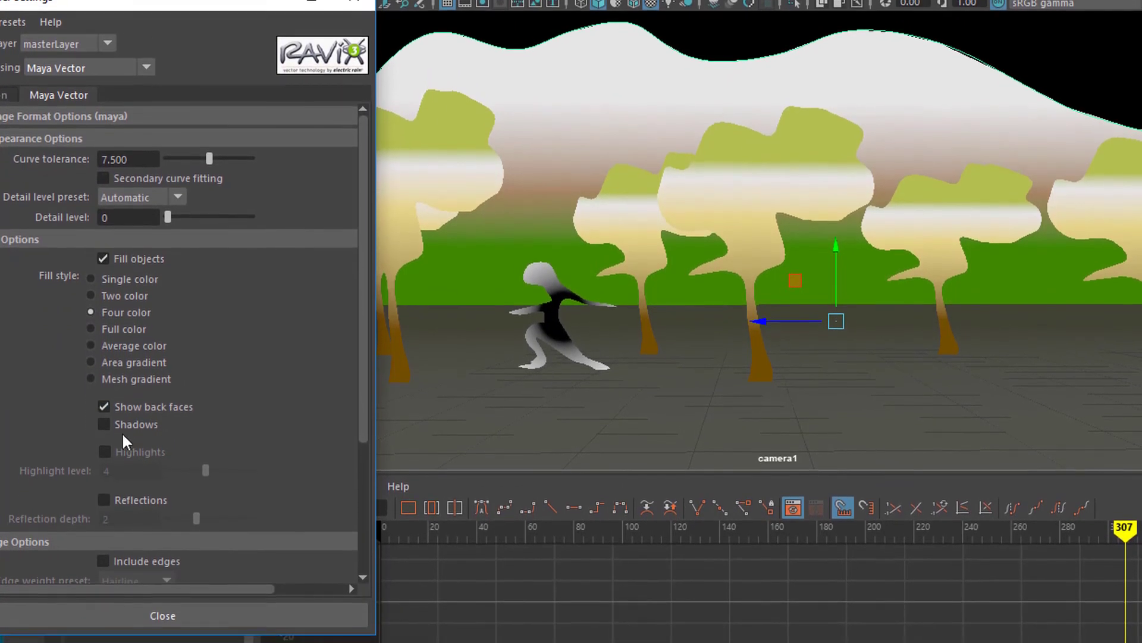
click(104, 424)
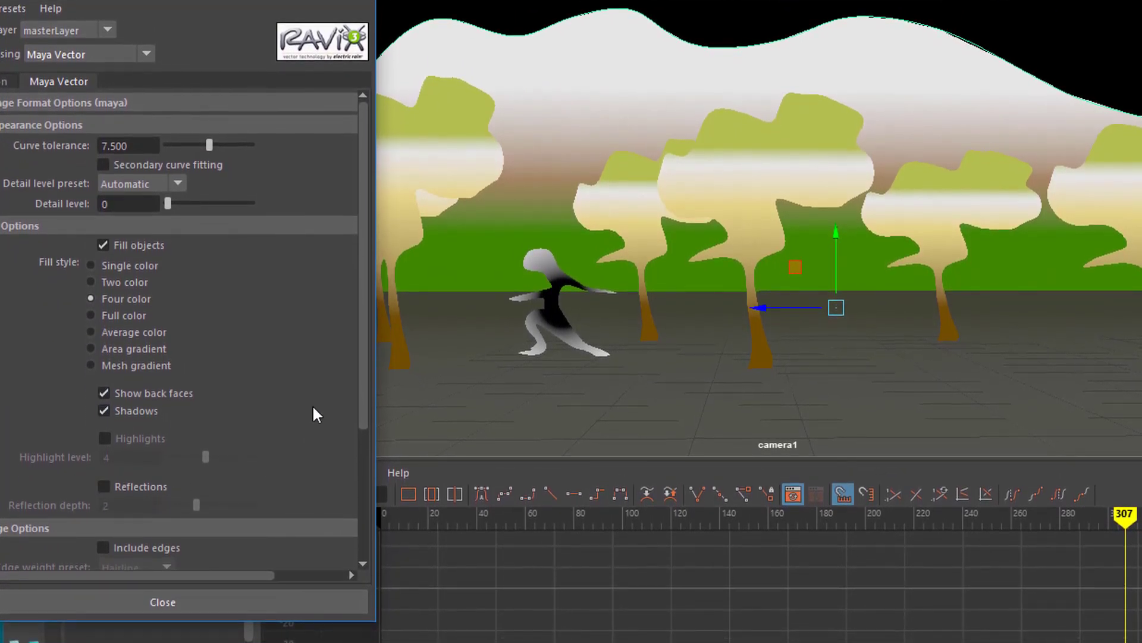
scroll(359, 388, down, 5)
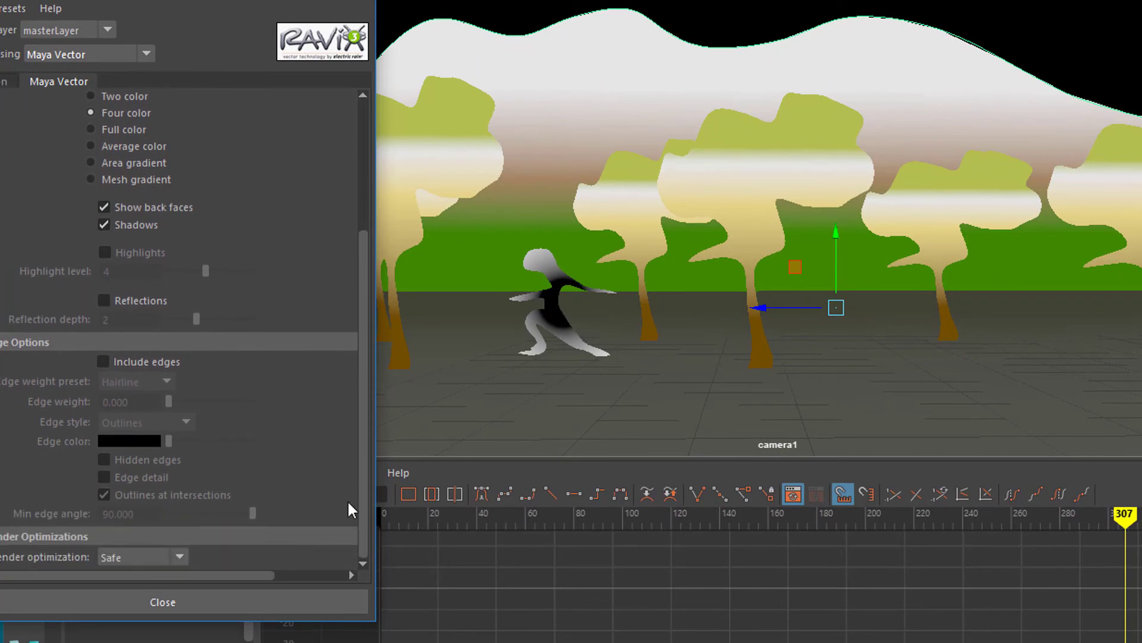
click(104, 359)
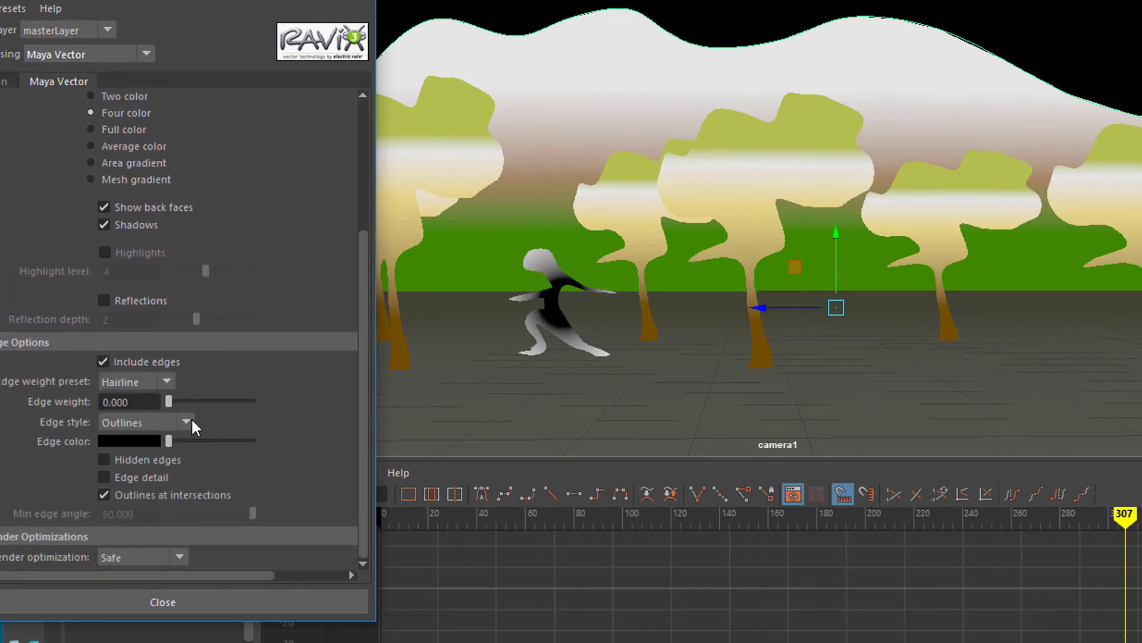
drag(169, 401, 187, 401)
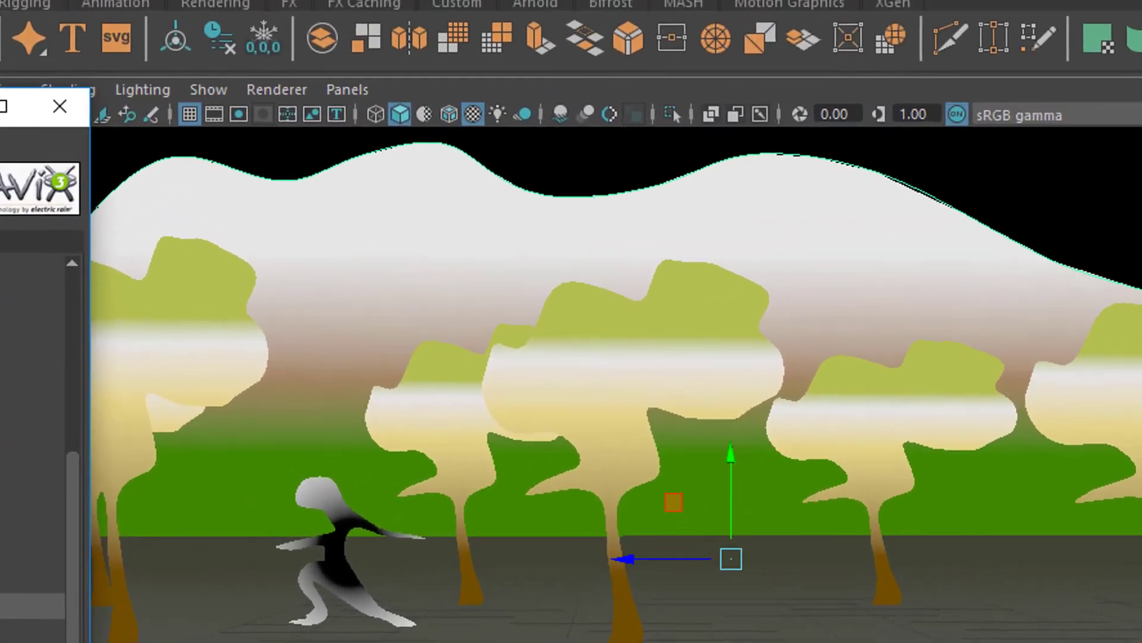
Render the current frame in Maya Vector to preview the cartoon look in Render View.
click(574, 43)
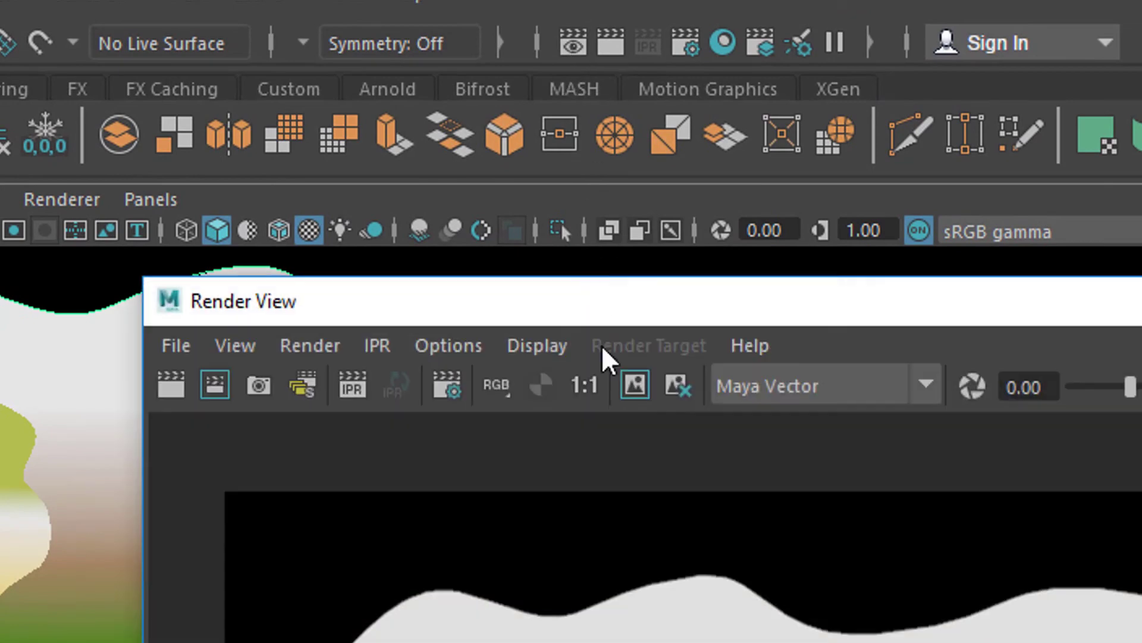